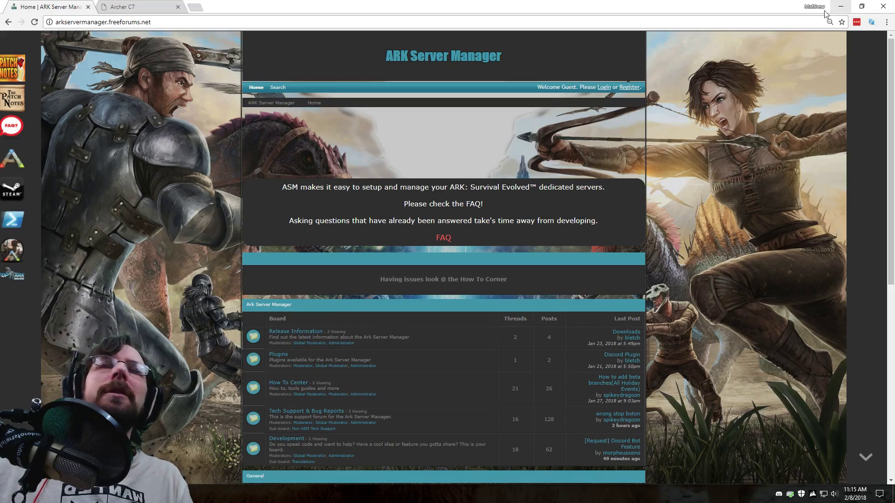
Launch VNC Viewer and connect to the saved 192.168.0.50 address book entry.
{"action": "key", "text": "super"}
{"action": "type", "text": "vnc"}
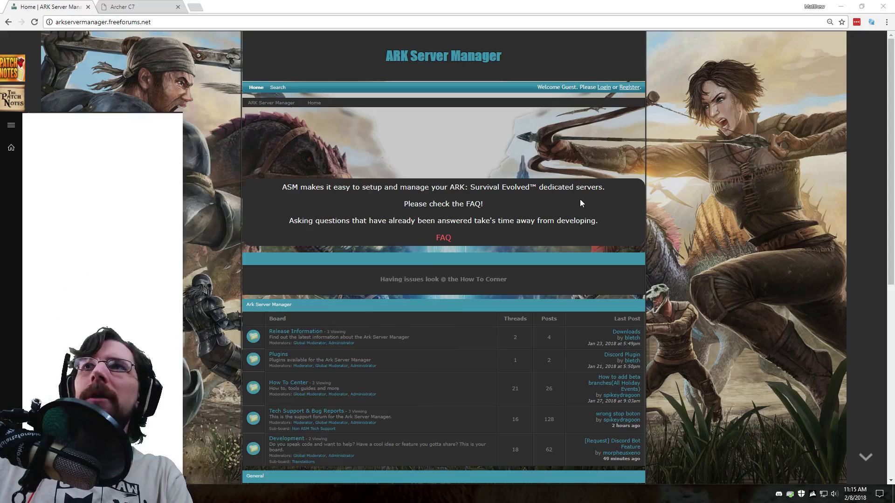
{"action": "key", "text": "Return"}
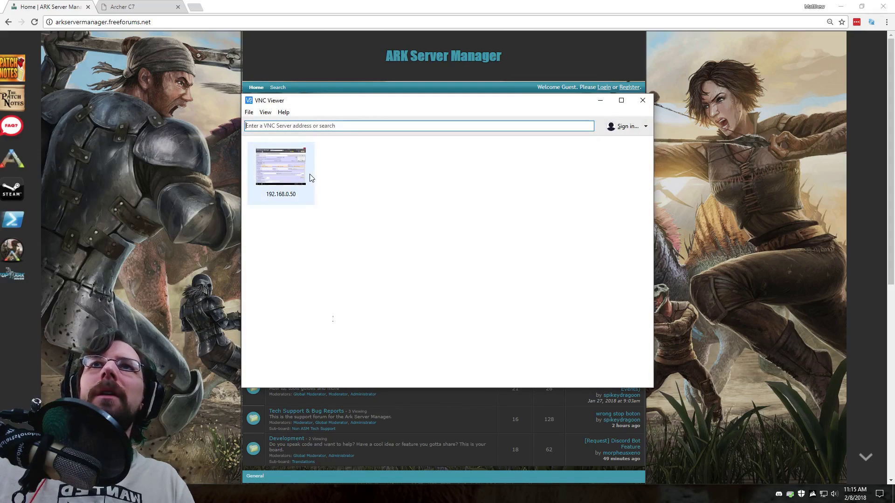
{"action": "left_click", "coordinate": [297, 177]}
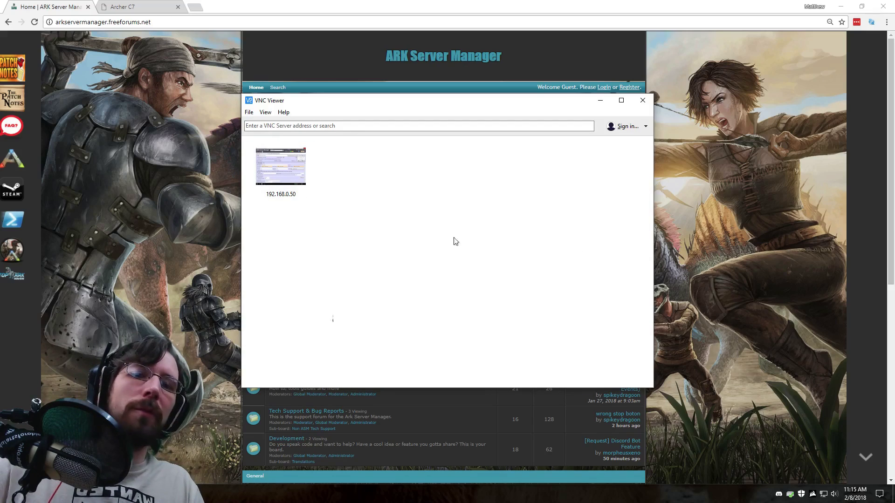
{"action": "double_click", "coordinate": [282, 184]}
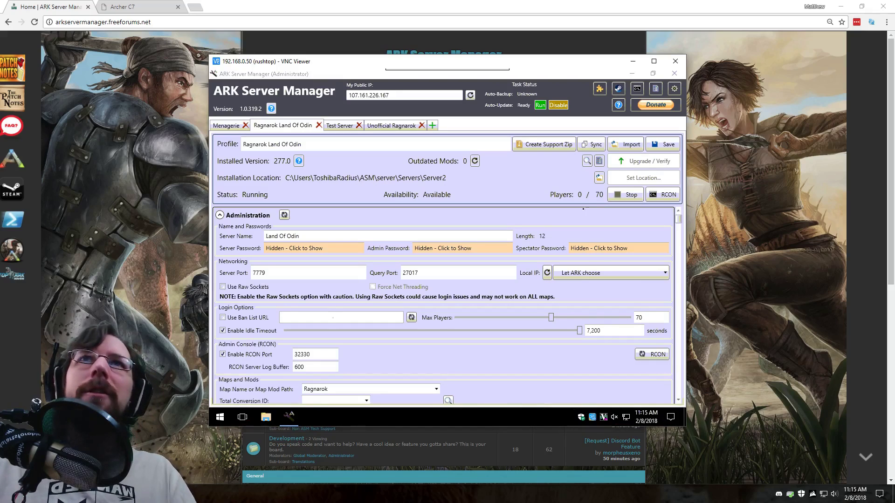
Go full screen, confirm TightVNC stays on port 5900 unchanged, and minimize ARK Server Manager.
{"action": "left_click", "coordinate": [396, 77]}
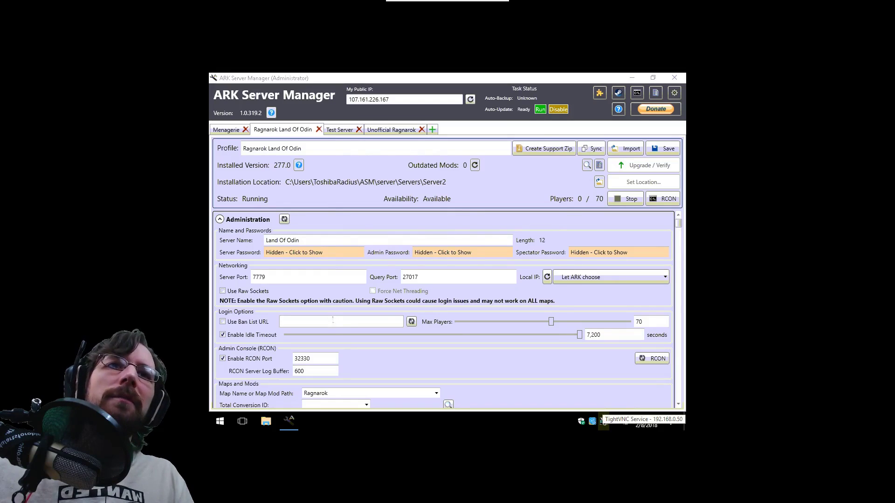
{"action": "double_click", "coordinate": [604, 421]}
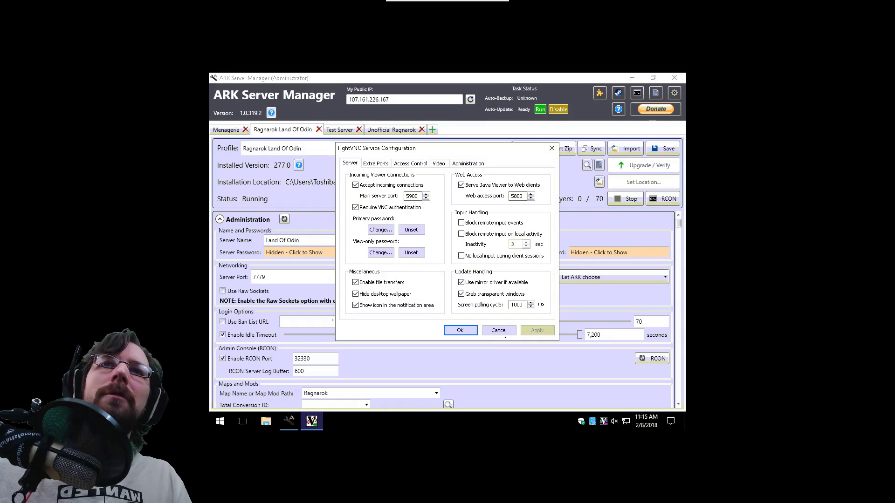
{"action": "left_click", "coordinate": [499, 331]}
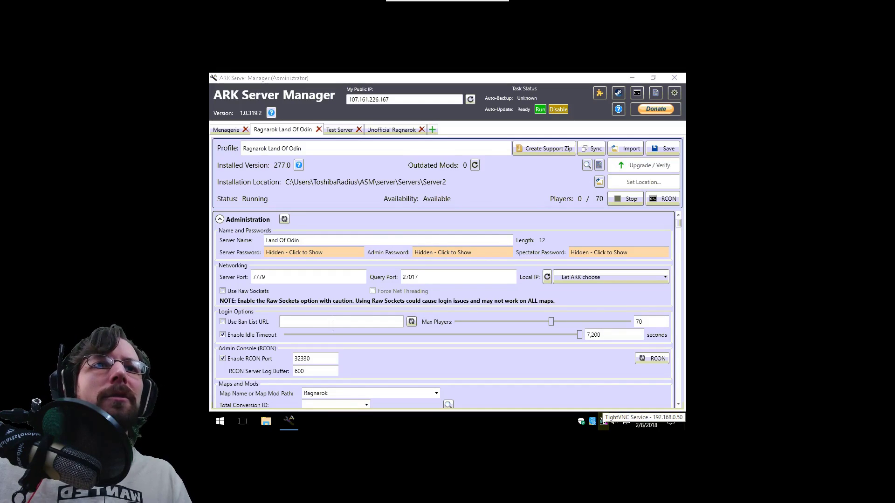
{"action": "double_click", "coordinate": [603, 421]}
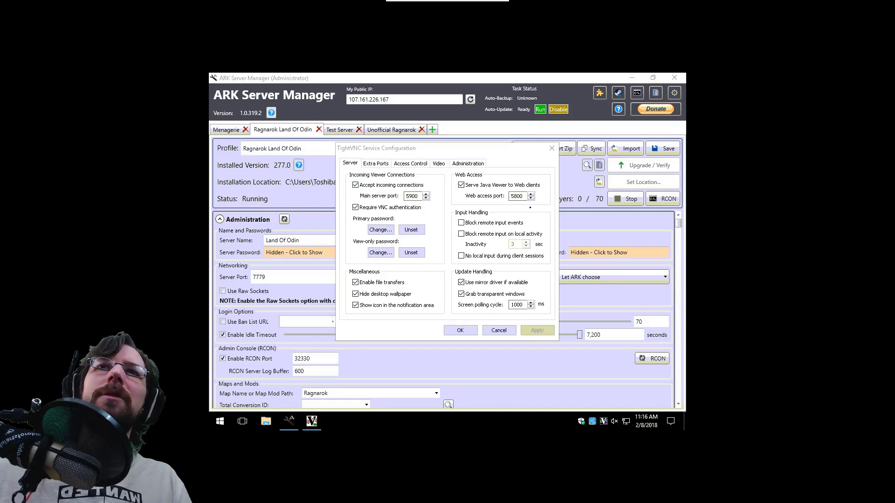
{"action": "left_click", "coordinate": [460, 330]}
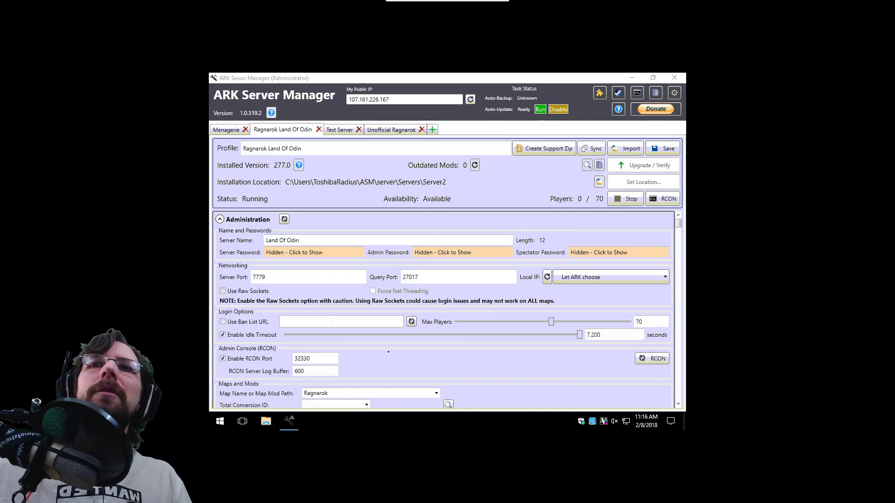
{"action": "left_click", "coordinate": [633, 78]}
Restore ARK Server Manager and check Query Port 27017 and the Local IP choice, leaving both unchanged.
{"action": "left_click", "coordinate": [227, 278]}
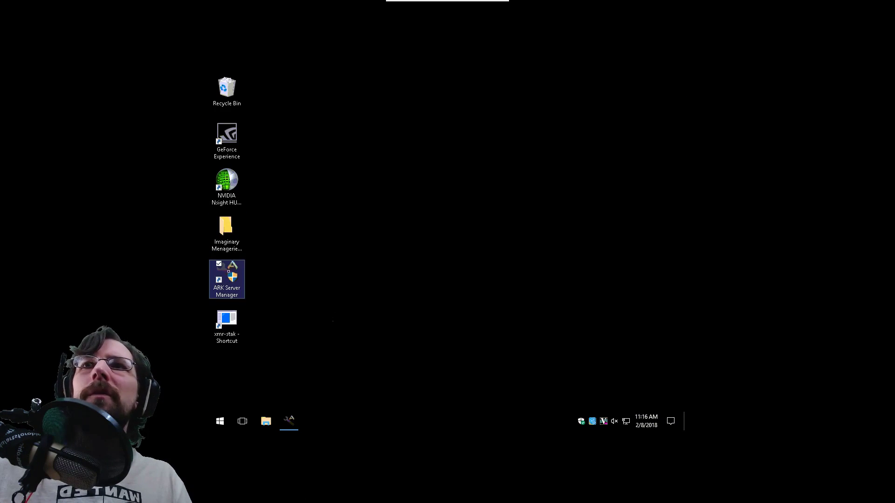
{"action": "left_click", "coordinate": [288, 421]}
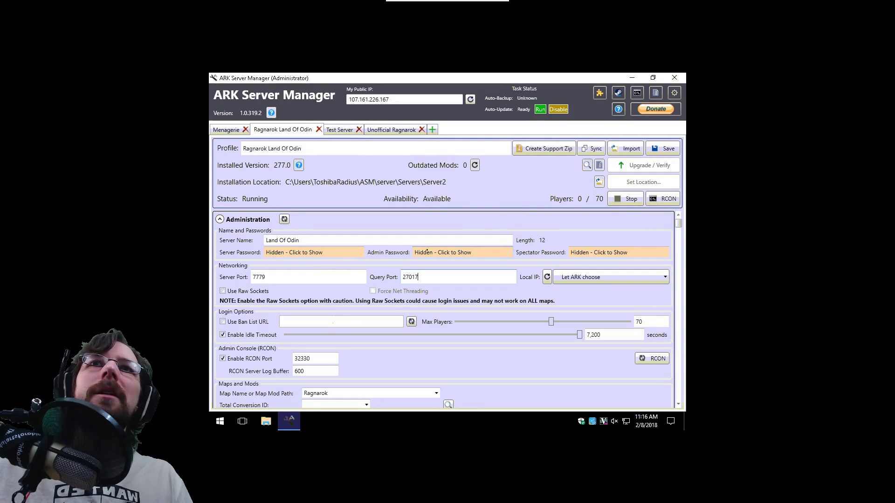
{"action": "mouse_move", "coordinate": [436, 252]}
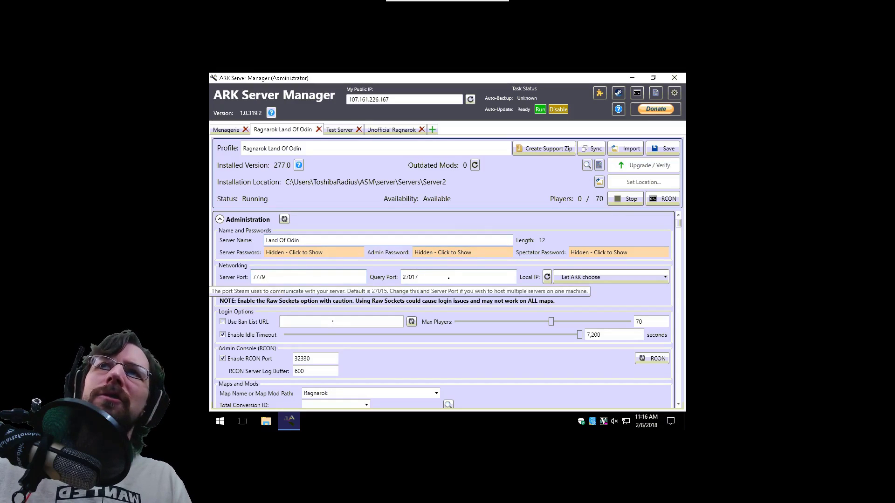
{"action": "left_click", "coordinate": [448, 278]}
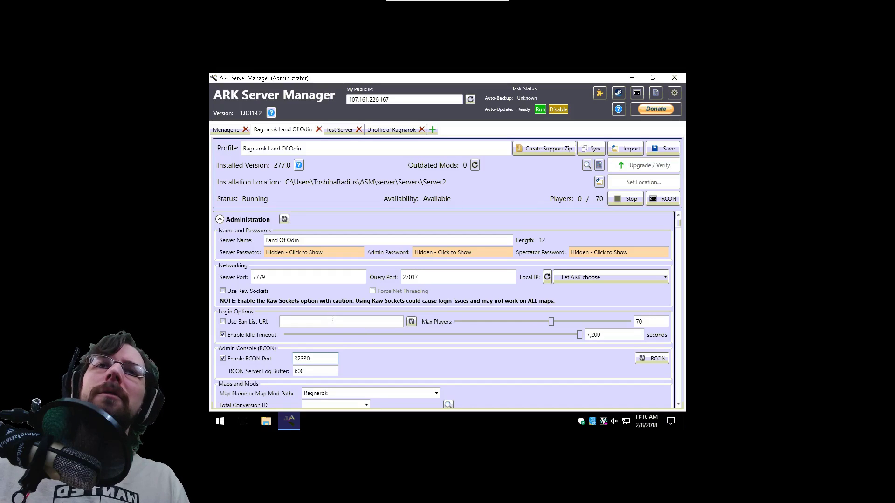
{"action": "left_click", "coordinate": [605, 277]}
{"action": "left_click", "coordinate": [492, 303]}
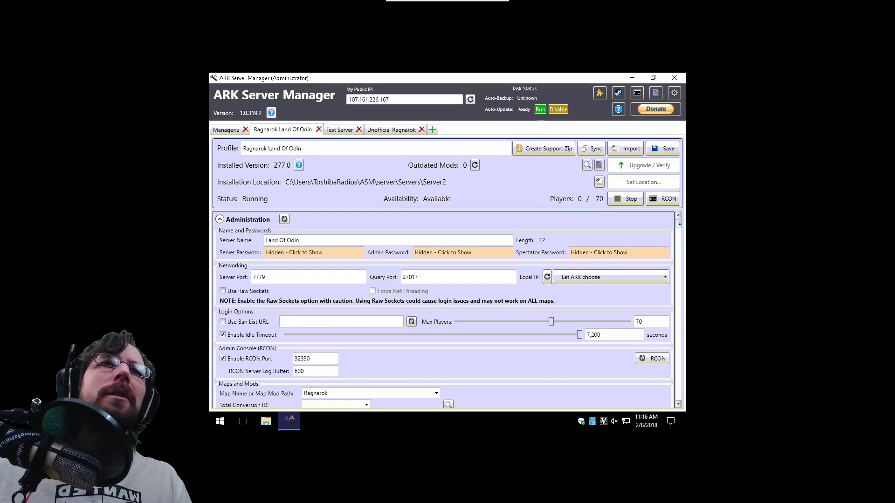
{"action": "scroll", "coordinate": [333, 319], "scroll_direction": "down", "scroll_amount": 2}
{"action": "scroll", "coordinate": [333, 320], "scroll_direction": "down", "scroll_amount": 8}
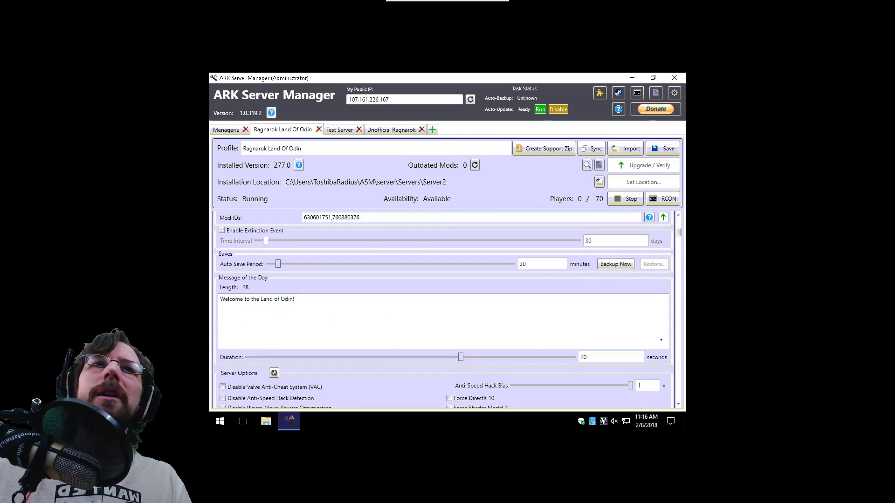
{"action": "scroll", "coordinate": [333, 319], "scroll_direction": "up", "scroll_amount": 10}
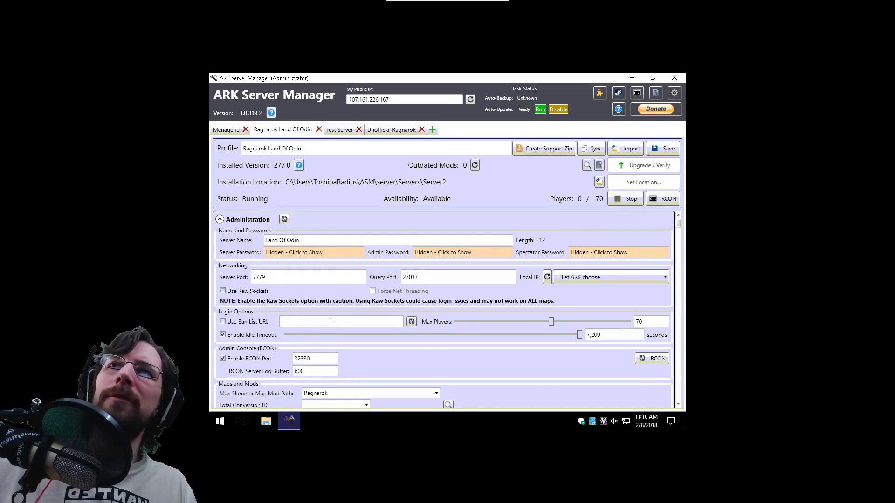
{"action": "left_click", "coordinate": [310, 278]}
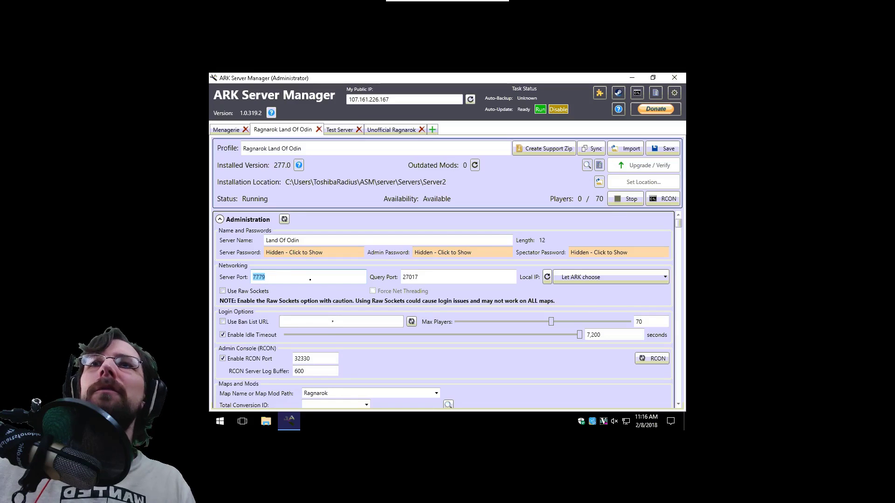
{"action": "left_click", "coordinate": [292, 278]}
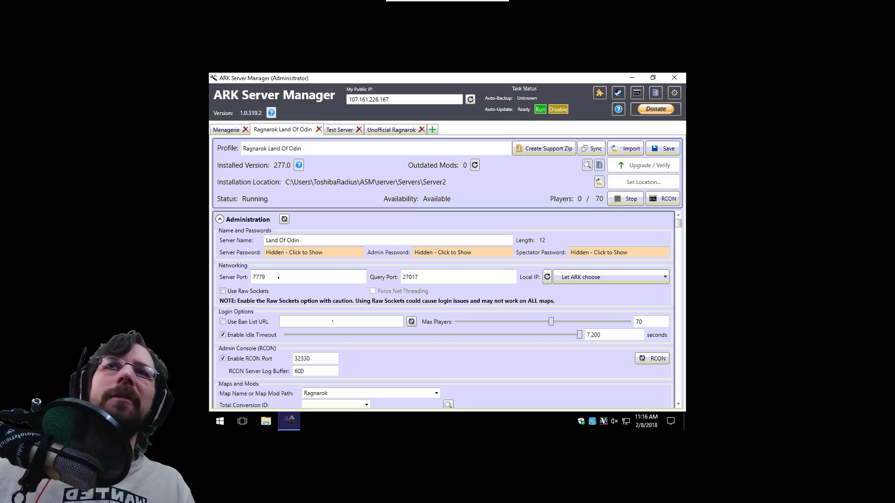
{"action": "double_click", "coordinate": [259, 276]}
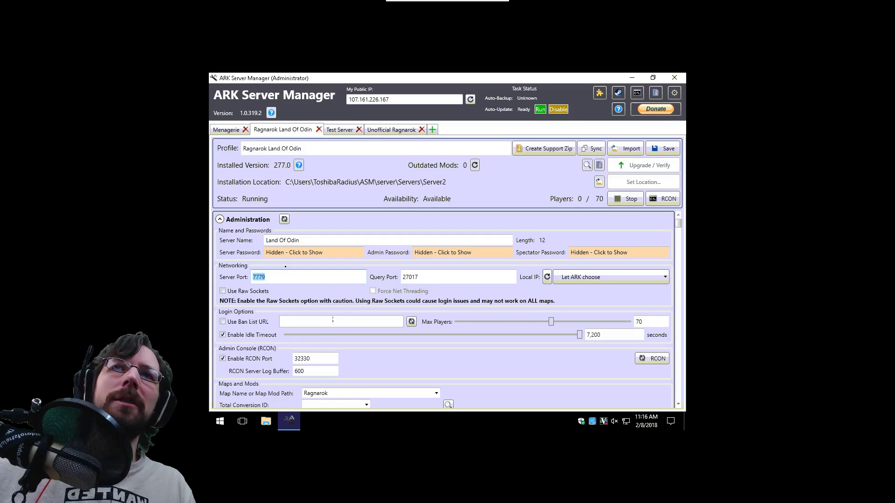
{"action": "left_click", "coordinate": [318, 281]}
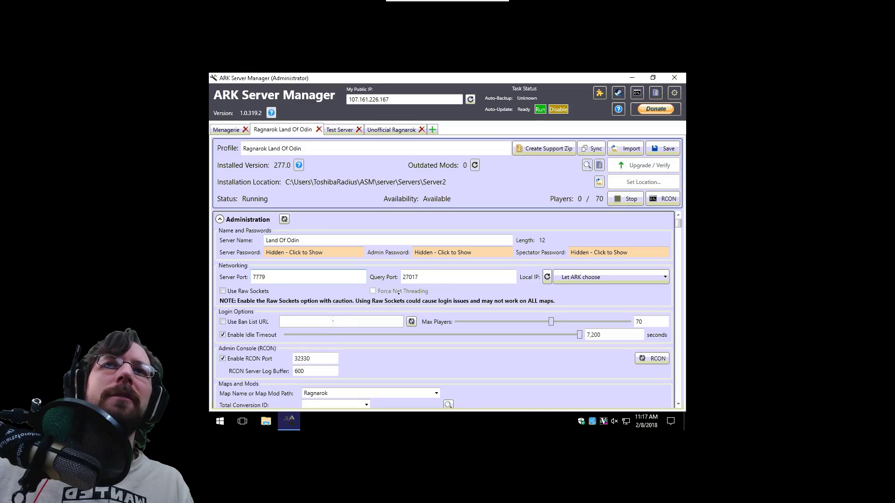
{"action": "left_click", "coordinate": [448, 278]}
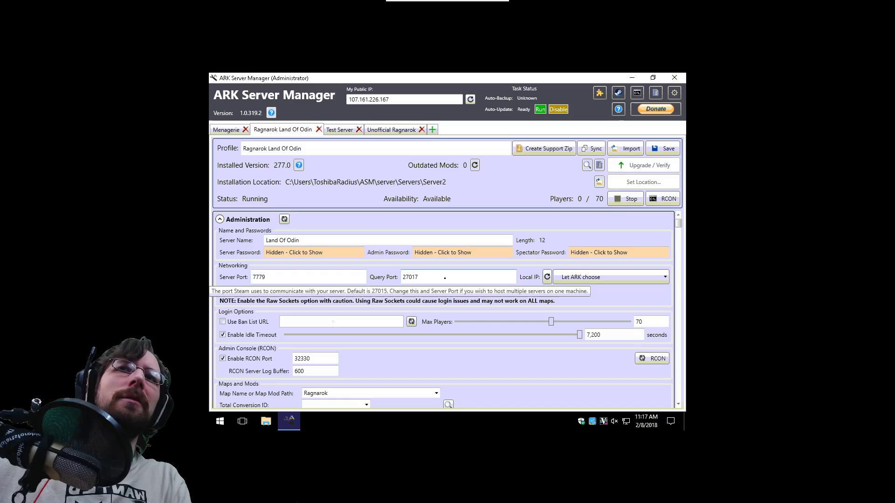
{"action": "key", "text": "BackSpace"}
{"action": "key", "text": "BackSpace"}
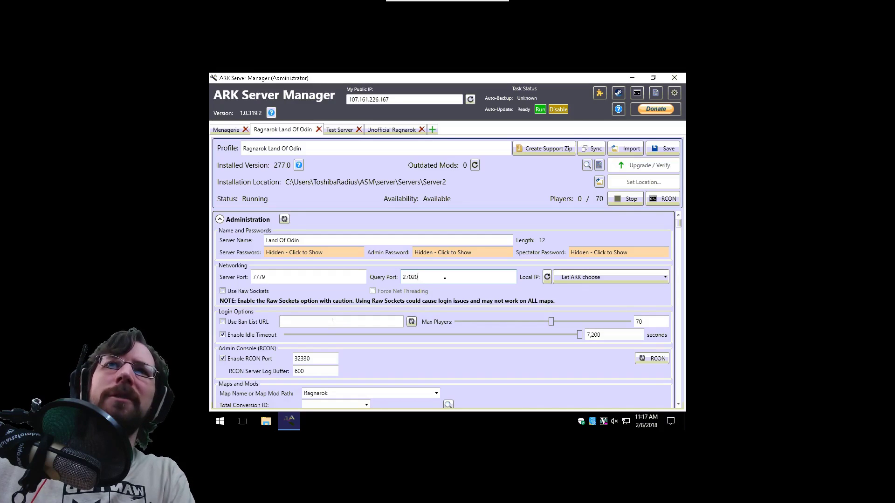
{"action": "type", "text": "20-27"}
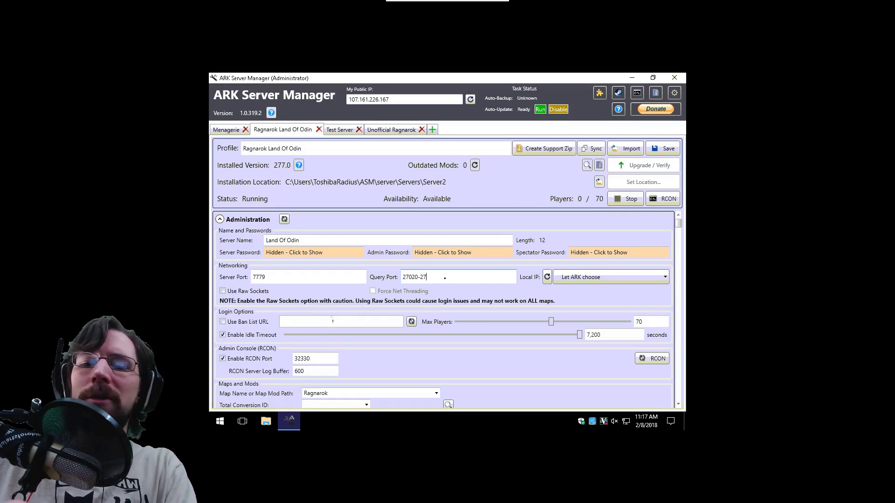
{"action": "type", "text": "030"}
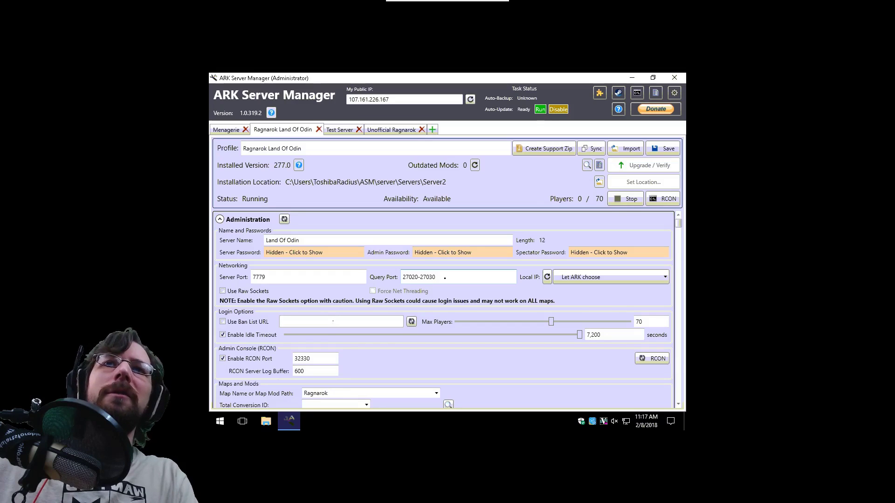
{"action": "key", "text": "BackSpace"}
{"action": "key", "text": "BackSpace"}
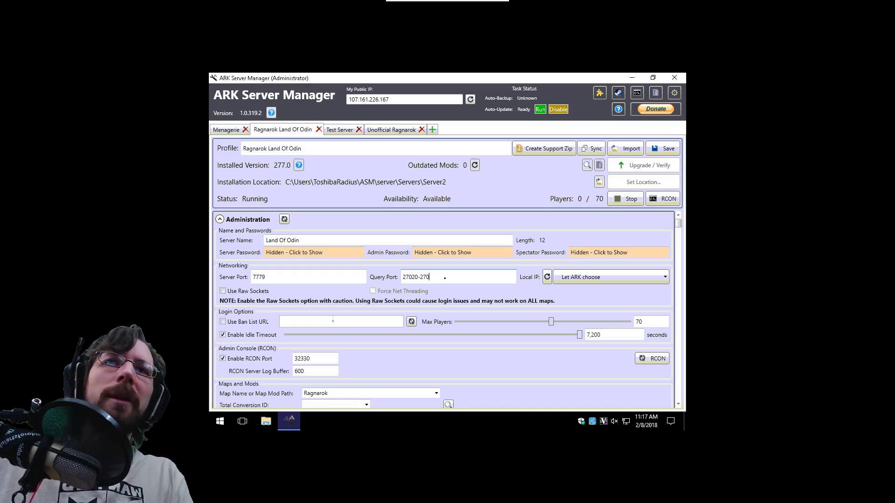
{"action": "key", "text": "BackSpace"}
{"action": "key", "text": "BackSpace"}
{"action": "key", "text": "BackSpace"}
{"action": "key", "text": "BackSpace"}
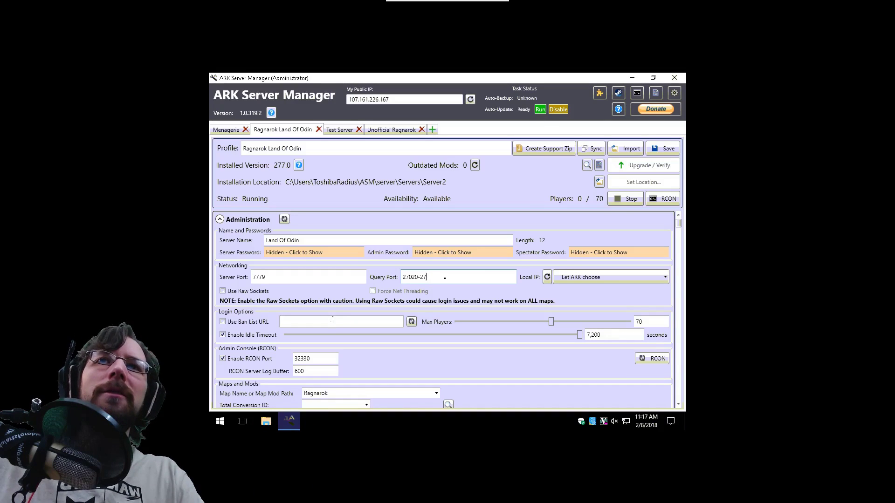
{"action": "key", "text": "BackSpace"}
{"action": "key", "text": "BackSpace"}
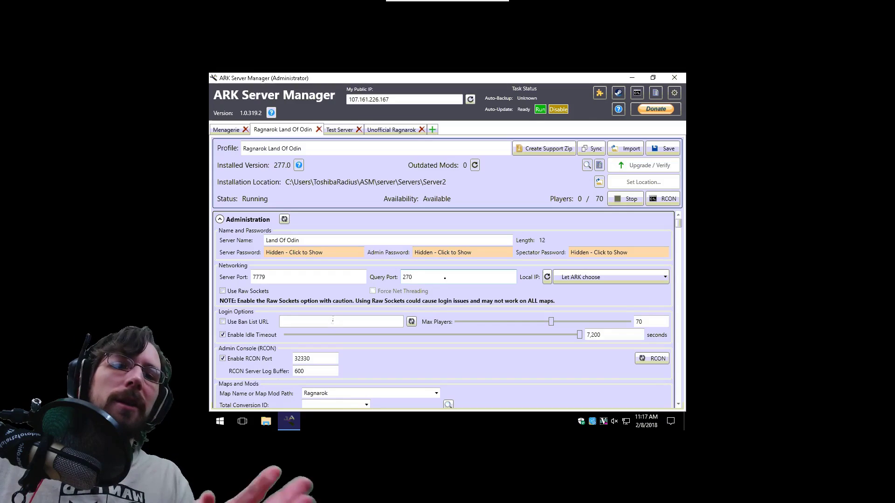
{"action": "type", "text": "17"}
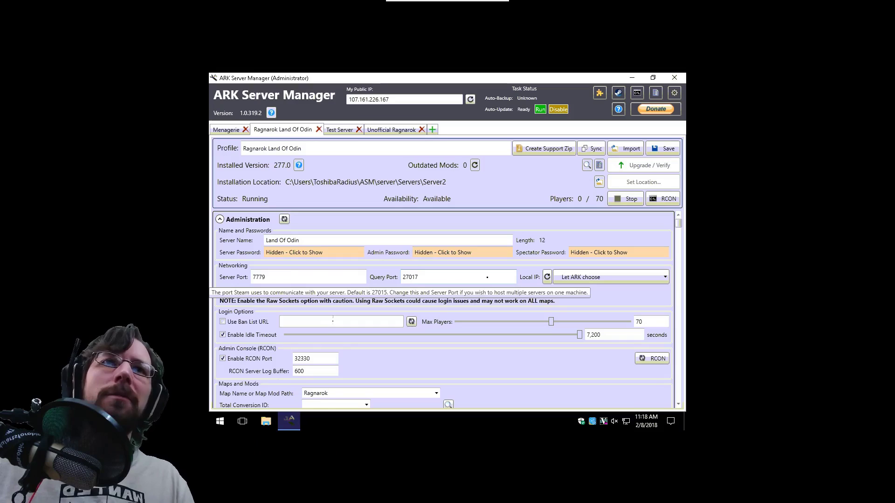
{"action": "left_click", "coordinate": [492, 278]}
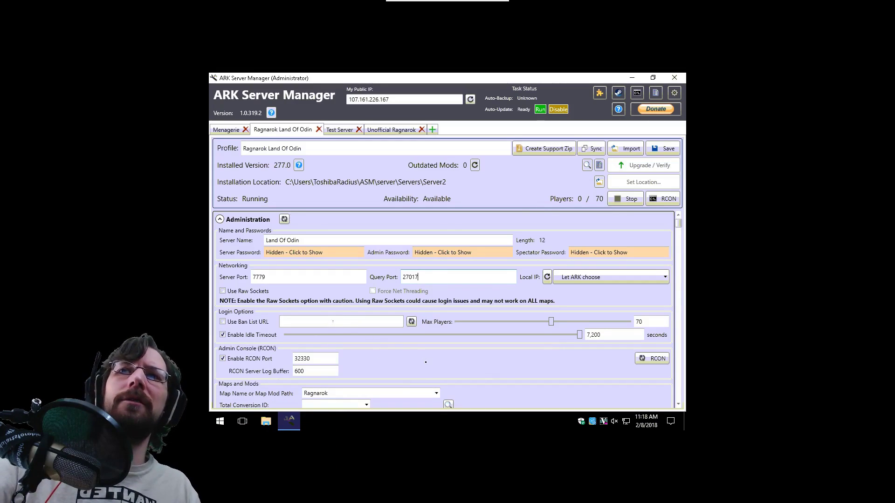
{"action": "scroll", "coordinate": [426, 355], "scroll_direction": "down", "scroll_amount": 1}
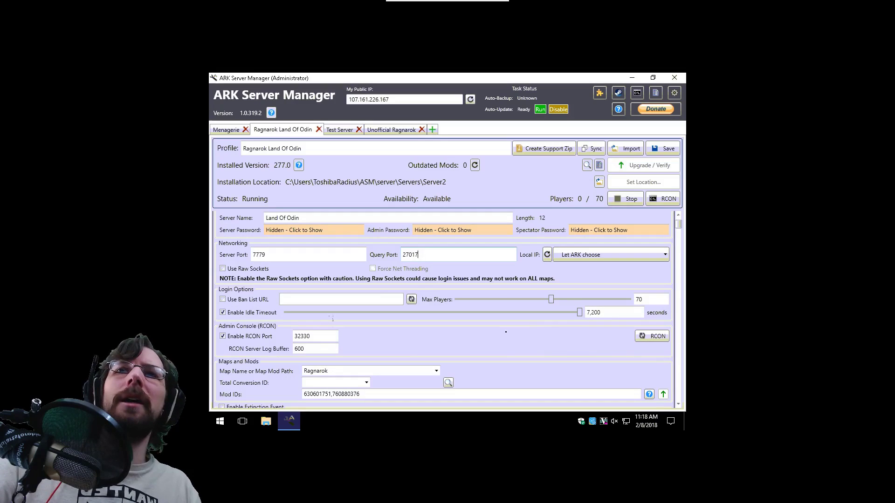
{"action": "scroll", "coordinate": [333, 319], "scroll_direction": "up", "scroll_amount": 1}
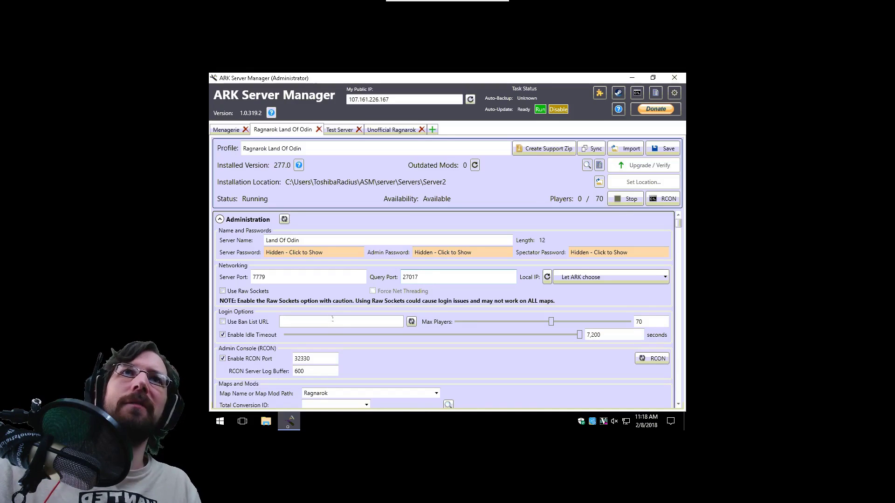
Minimize ARK Server Manager and open Command Prompt by searching for cmd.
{"action": "left_click", "coordinate": [289, 421]}
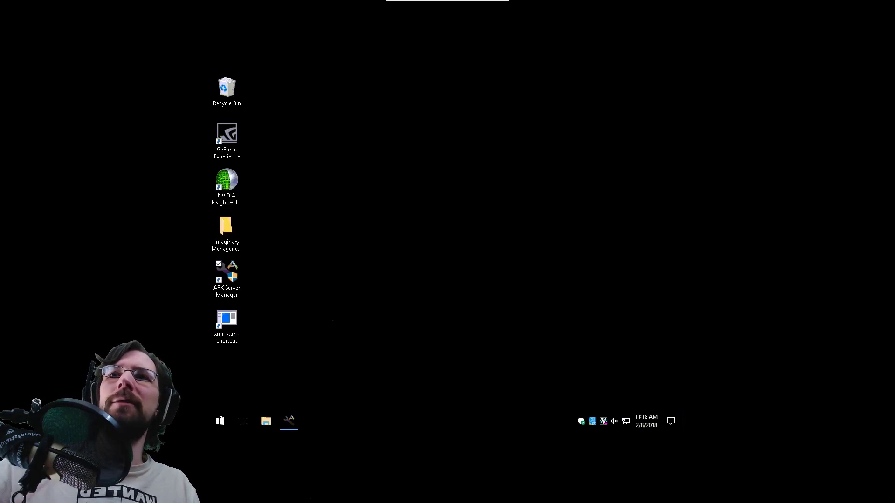
{"action": "left_click", "coordinate": [220, 421]}
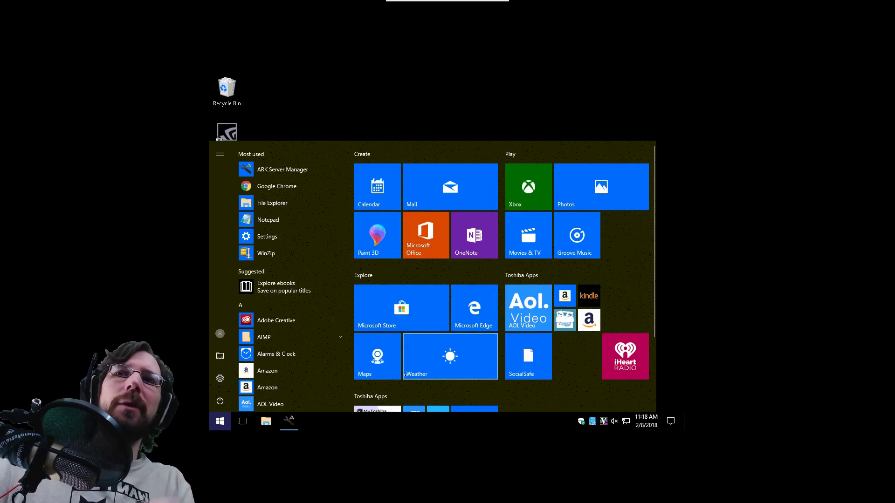
{"action": "type", "text": "cmd"}
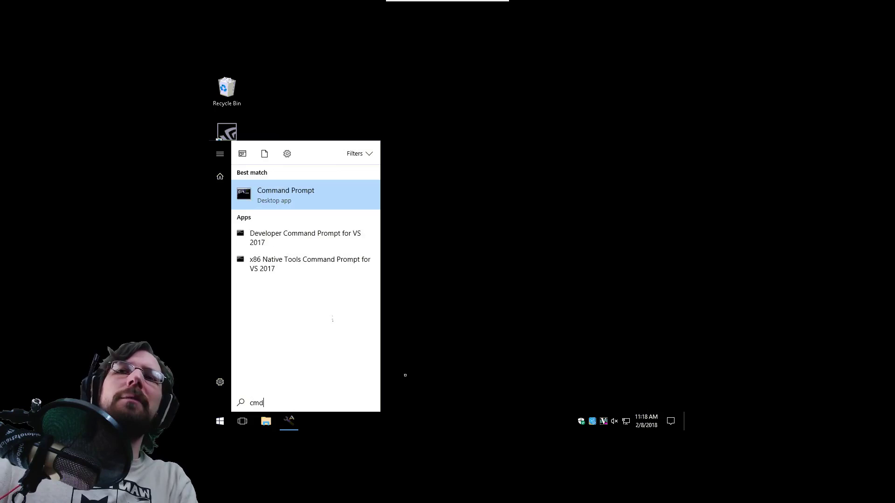
{"action": "key", "text": "Return"}
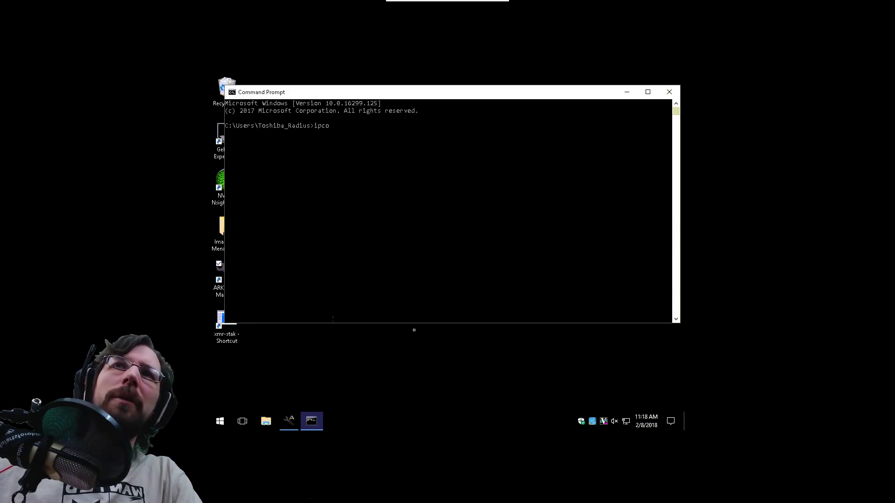
Dismiss a second cmd search and bring up the Run dialog instead.
{"action": "key", "text": "super"}
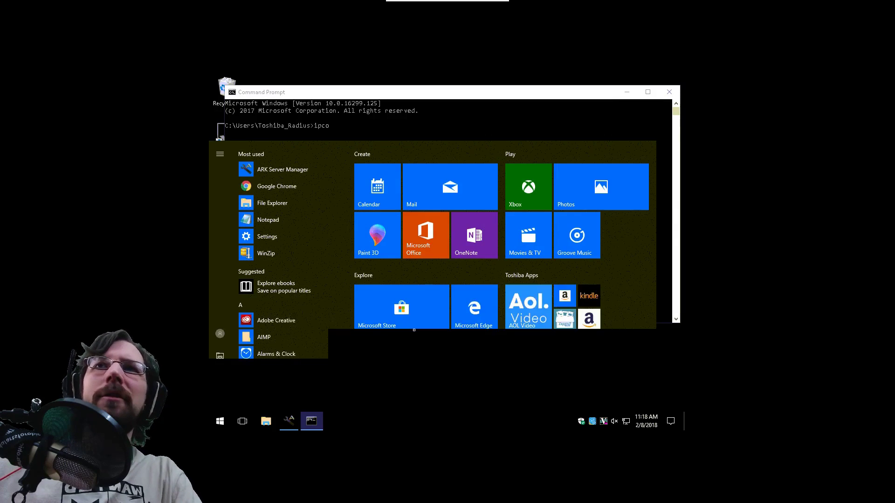
{"action": "type", "text": "cmd"}
{"action": "key", "text": "Escape"}
{"action": "key", "text": "super+r"}
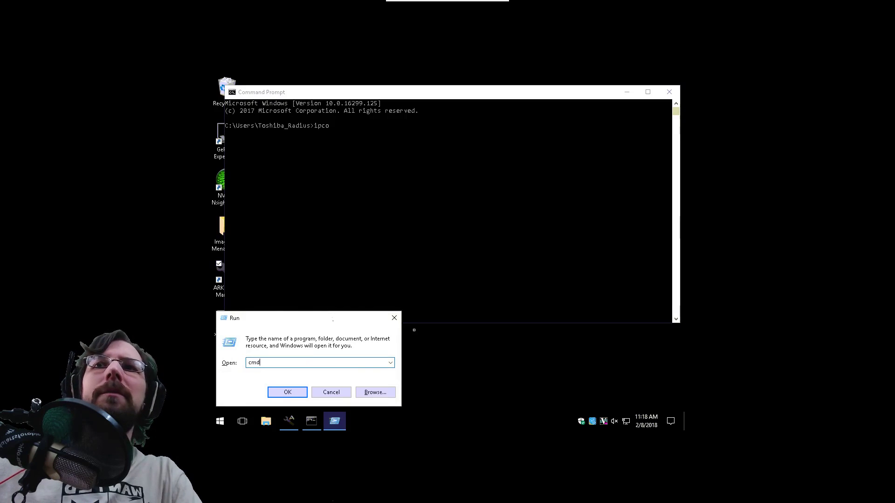
Run ipconfig /all in the console and maximize the Command Prompt window.
{"action": "key", "text": "Escape"}
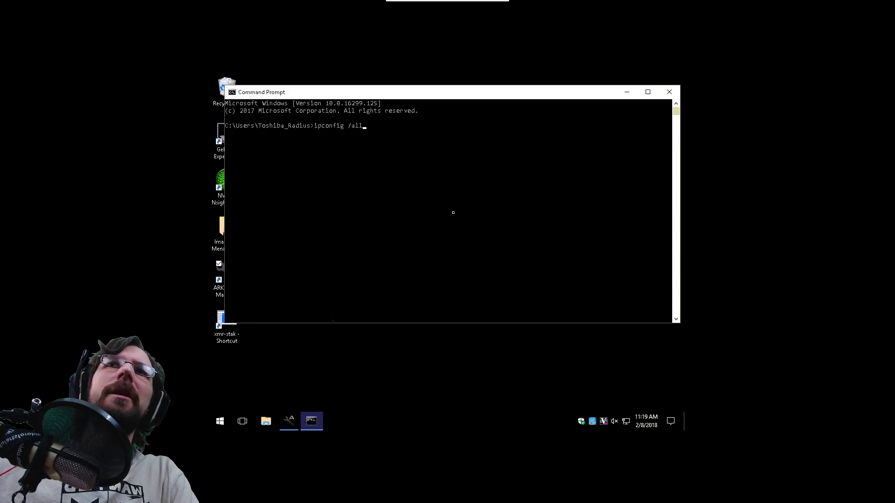
{"action": "key", "text": "Return"}
{"action": "left_click", "coordinate": [648, 92]}
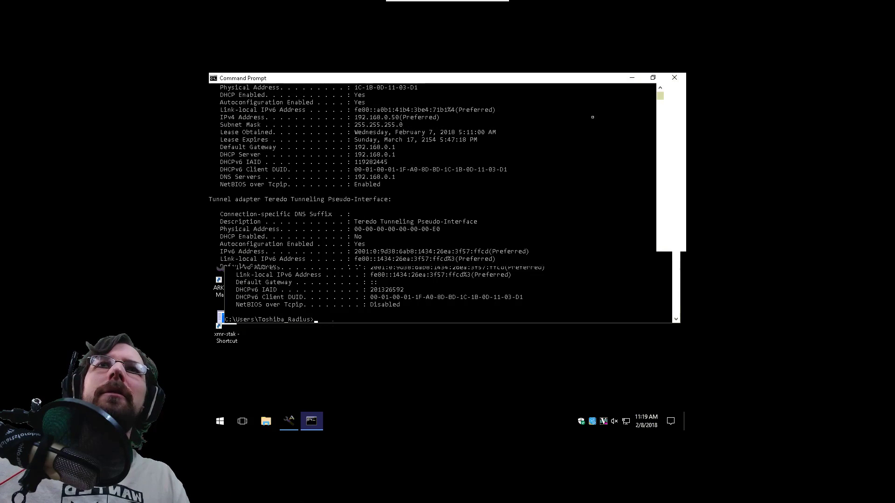
{"action": "scroll", "coordinate": [333, 320], "scroll_direction": "up", "scroll_amount": 2}
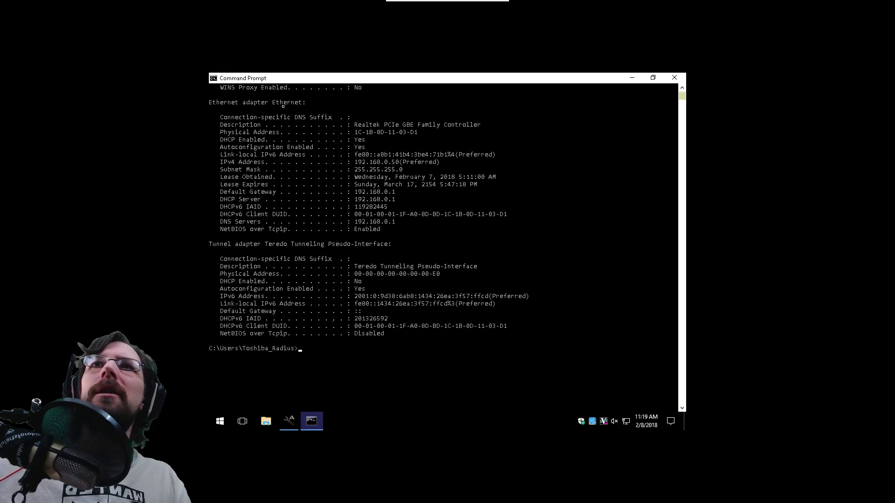
Highlight the Ethernet adapter's physical address, IPv4 192.168.0.50 and default gateway 192.168.0.1.
{"action": "left_click_drag", "start_coordinate": [213, 102], "coordinate": [466, 147]}
{"action": "left_click", "coordinate": [471, 139]}
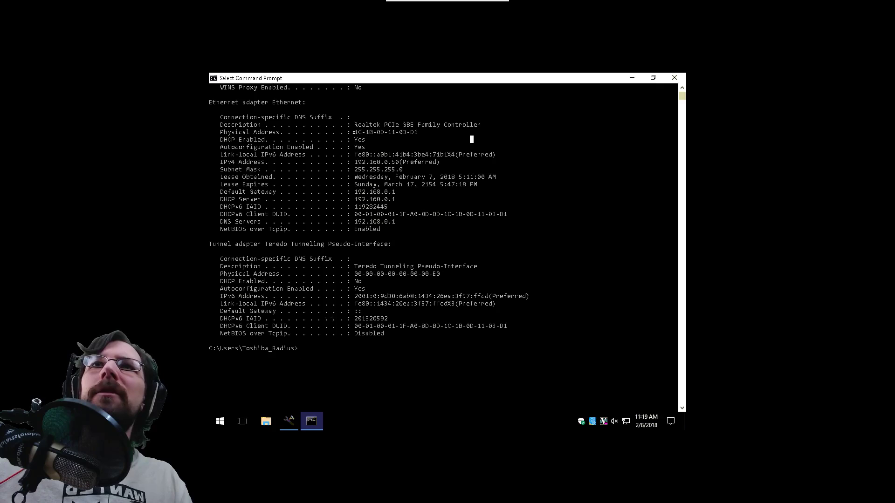
{"action": "left_click_drag", "start_coordinate": [355, 132], "coordinate": [445, 132]}
{"action": "left_click", "coordinate": [445, 132]}
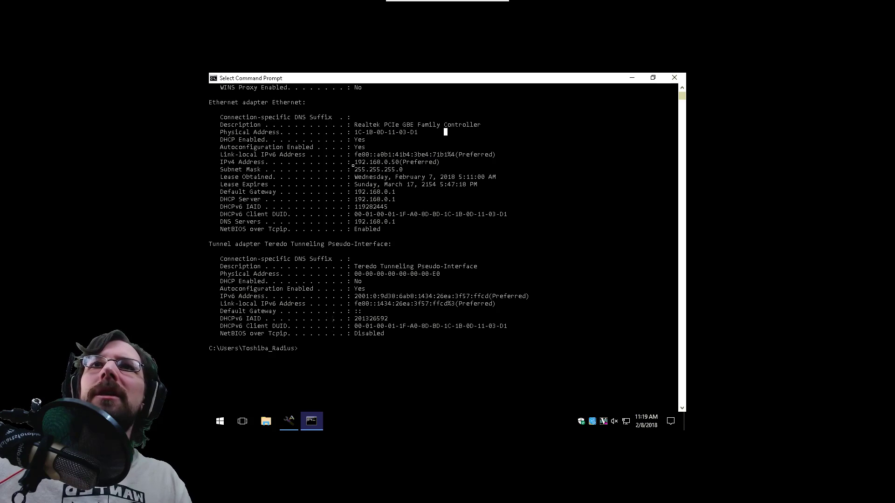
{"action": "left_click_drag", "start_coordinate": [354, 162], "coordinate": [436, 162]}
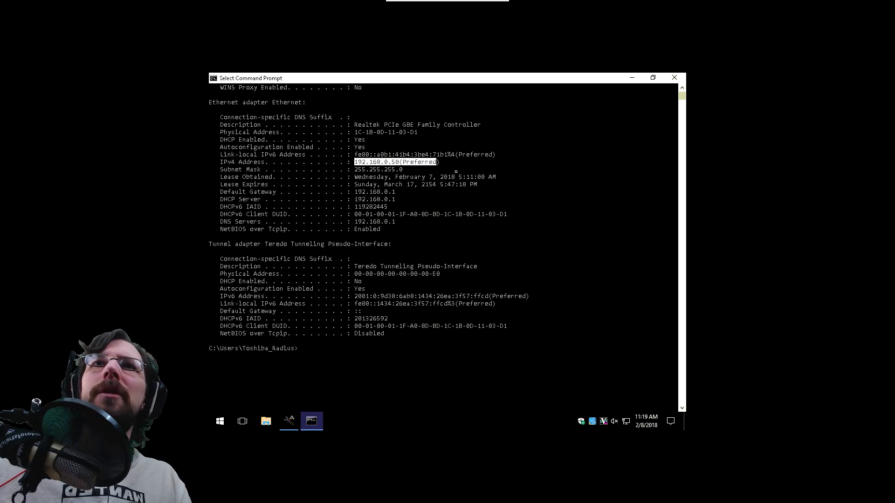
{"action": "left_click", "coordinate": [467, 169]}
{"action": "left_click_drag", "start_coordinate": [408, 192], "coordinate": [355, 191]}
{"action": "left_click", "coordinate": [415, 184]}
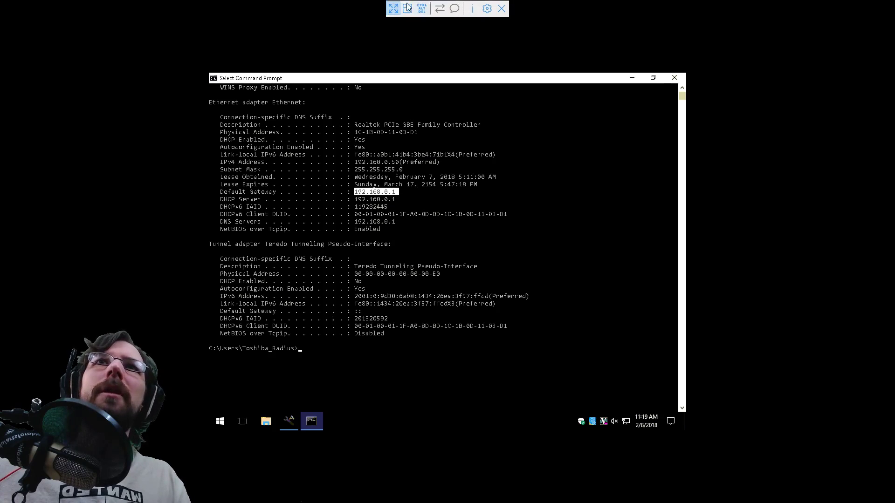
Exit full screen and load the router login page at 192.168.0.1 in the Archer C7 tab.
{"action": "left_click", "coordinate": [394, 8]}
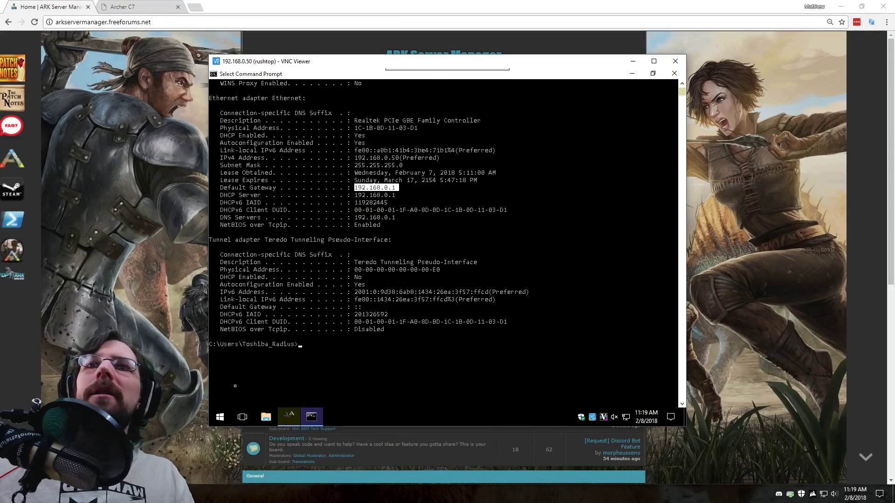
{"action": "left_click", "coordinate": [135, 7]}
{"action": "left_click", "coordinate": [108, 23]}
{"action": "left_click", "coordinate": [108, 23]}
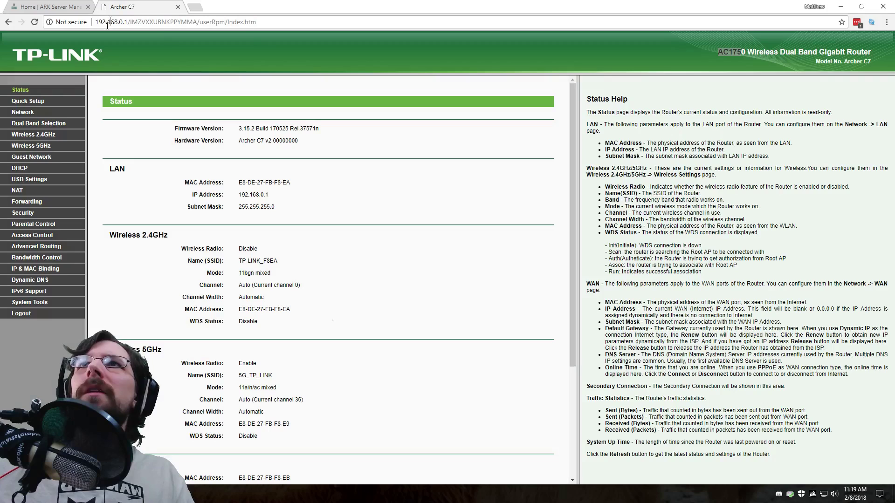
{"action": "key", "text": "ctrl+a"}
{"action": "type", "text": "1923"}
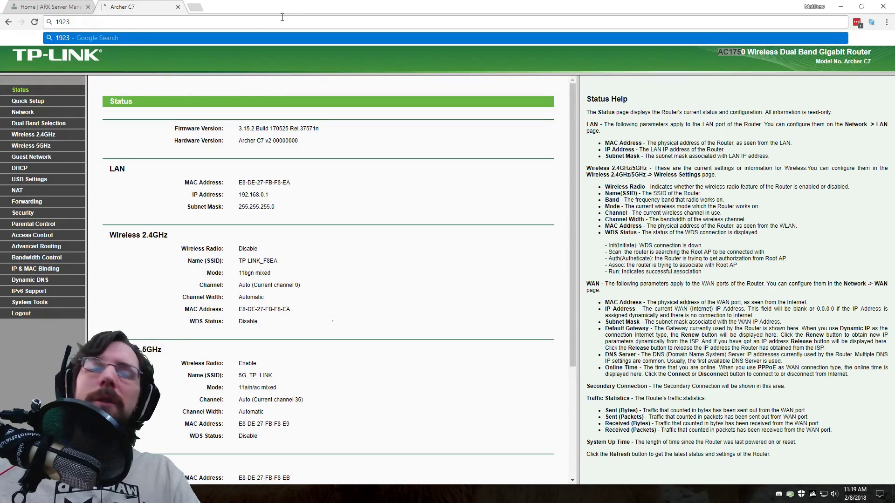
{"action": "key", "text": "BackSpace"}
{"action": "type", "text": ".168.0.1"}
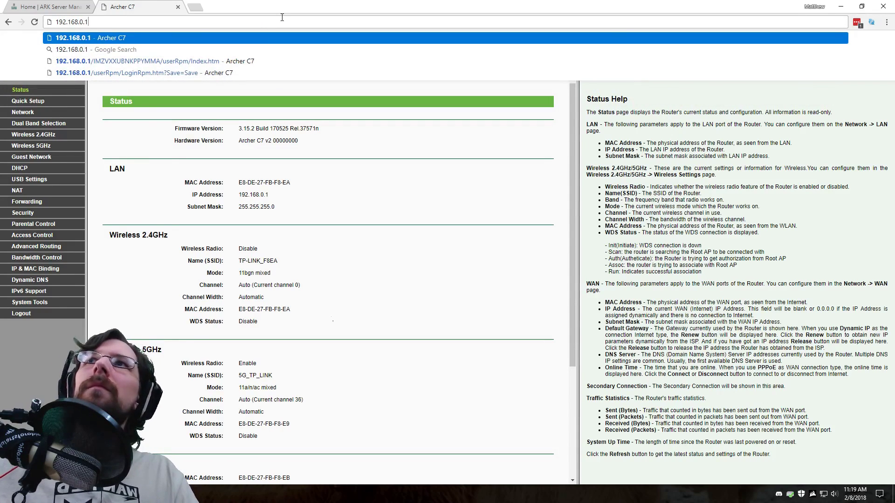
{"action": "key", "text": "Return"}
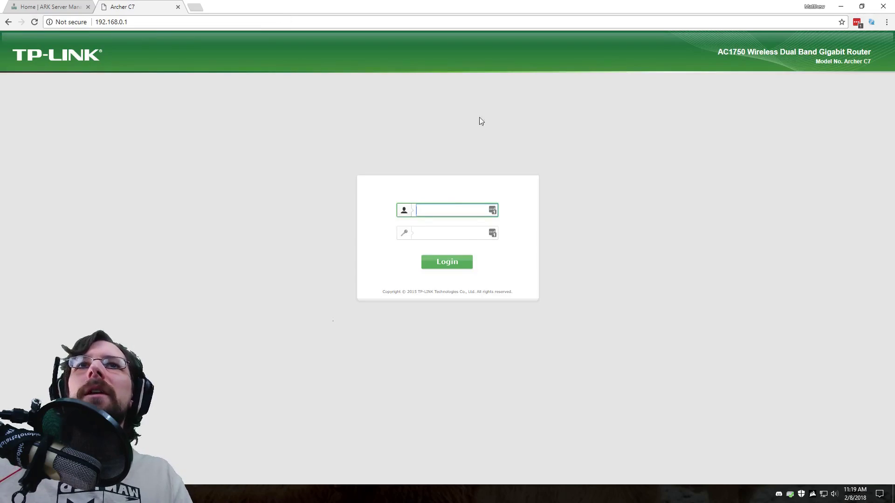
Enter the router username and paste the saved router password from the password manager.
{"action": "type", "text": "admin"}
{"action": "left_click", "coordinate": [464, 238]}
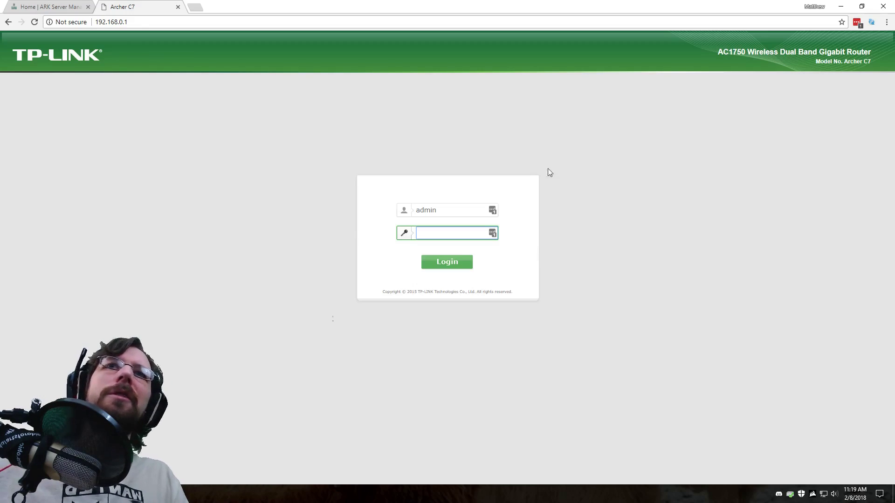
{"action": "left_click", "coordinate": [854, 25]}
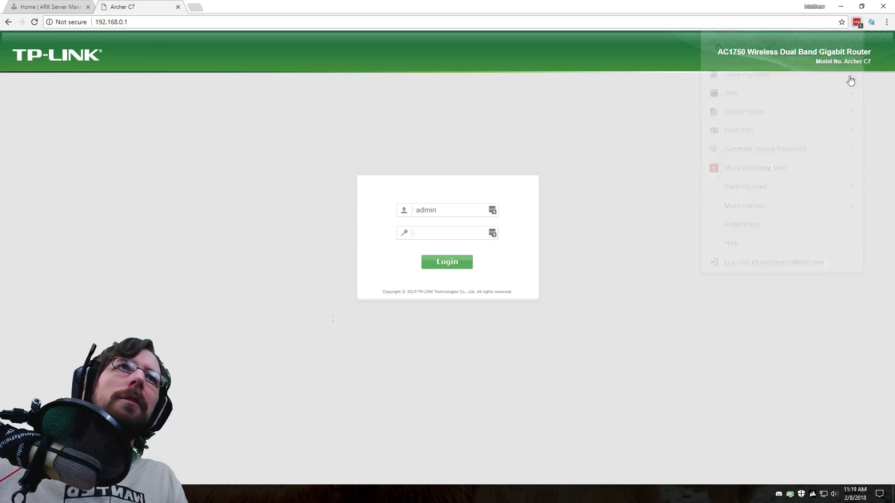
{"action": "left_click", "coordinate": [787, 168]}
{"action": "left_click", "coordinate": [733, 122]}
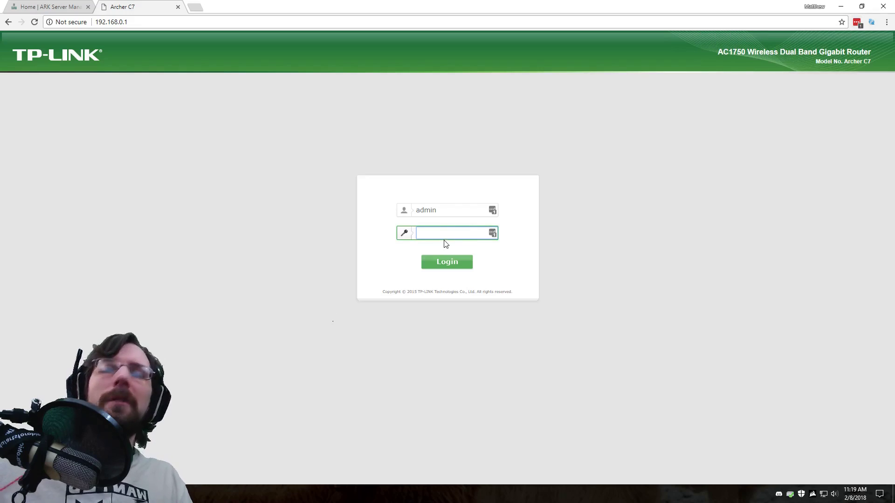
{"action": "key", "text": "ctrl+v"}
Log in to the Archer C7 router admin pages.
{"action": "left_click", "coordinate": [457, 262]}
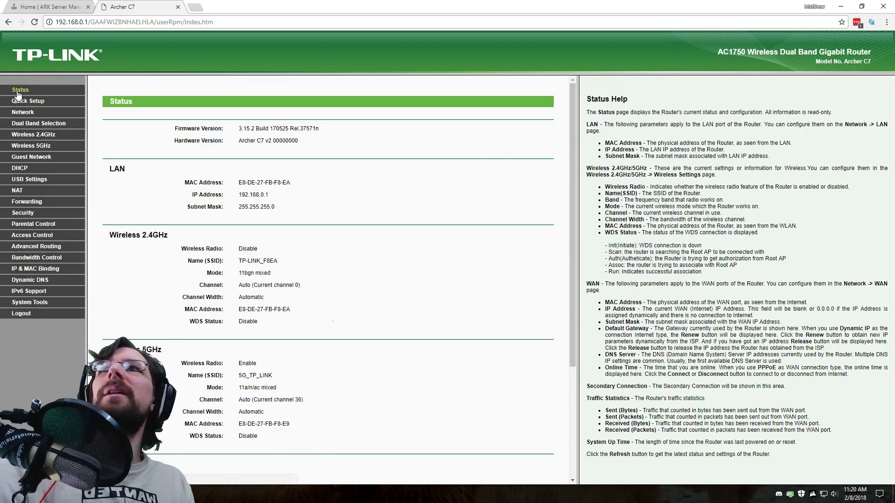
{"action": "scroll", "coordinate": [236, 281], "scroll_direction": "down", "scroll_amount": 3}
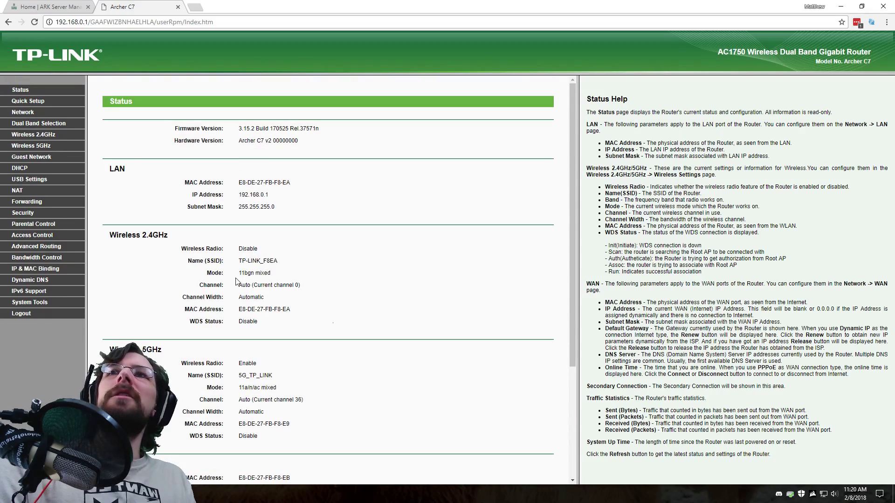
{"action": "left_click", "coordinate": [21, 90]}
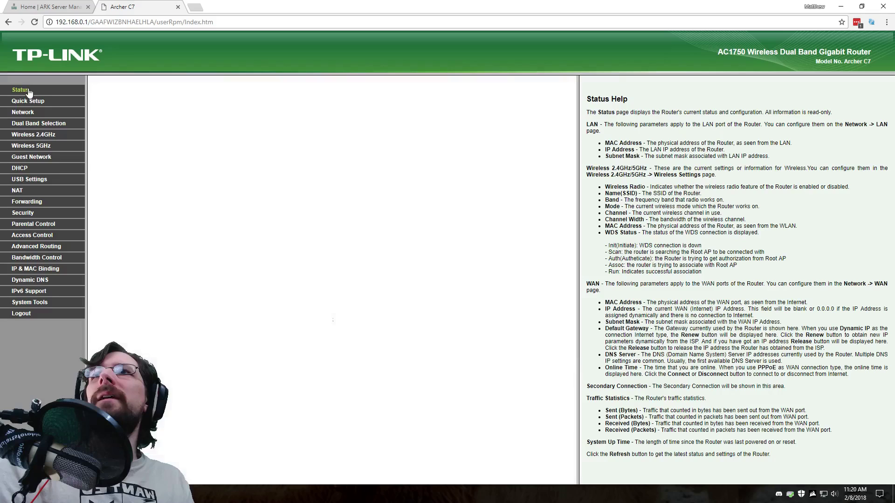
{"action": "scroll", "coordinate": [264, 256], "scroll_direction": "down", "scroll_amount": 3}
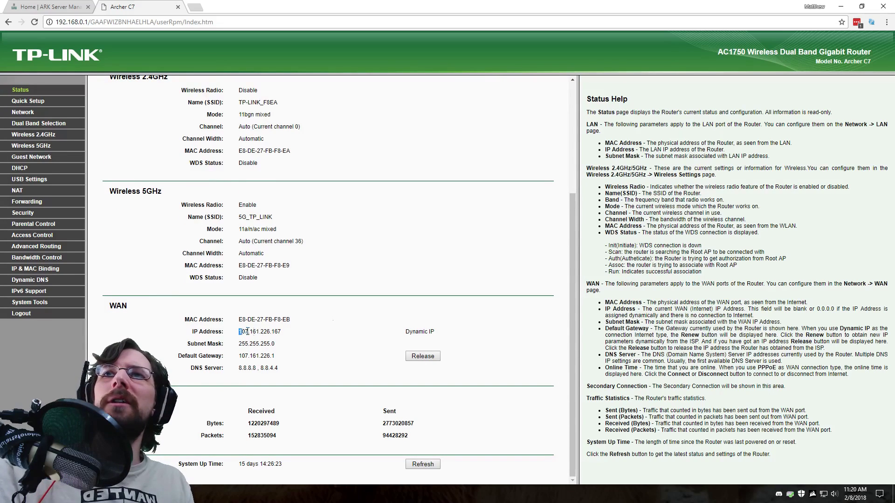
{"action": "left_click_drag", "start_coordinate": [247, 331], "coordinate": [288, 333]}
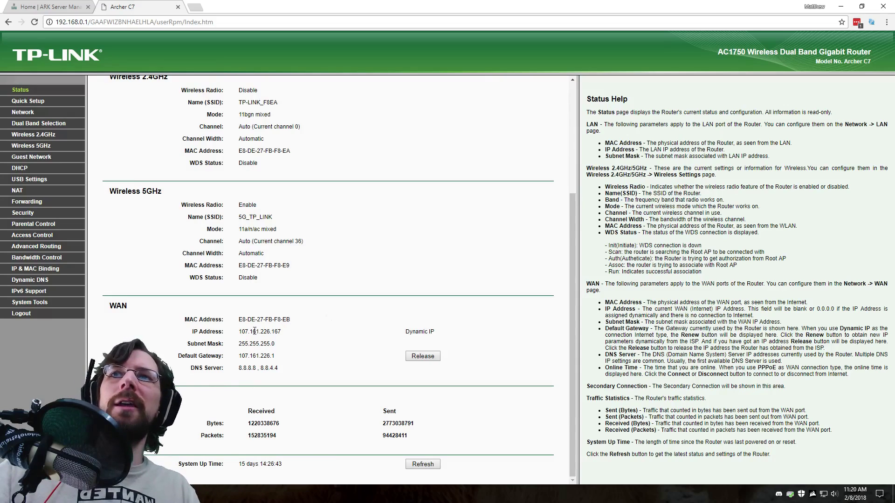
{"action": "double_click", "coordinate": [254, 332]}
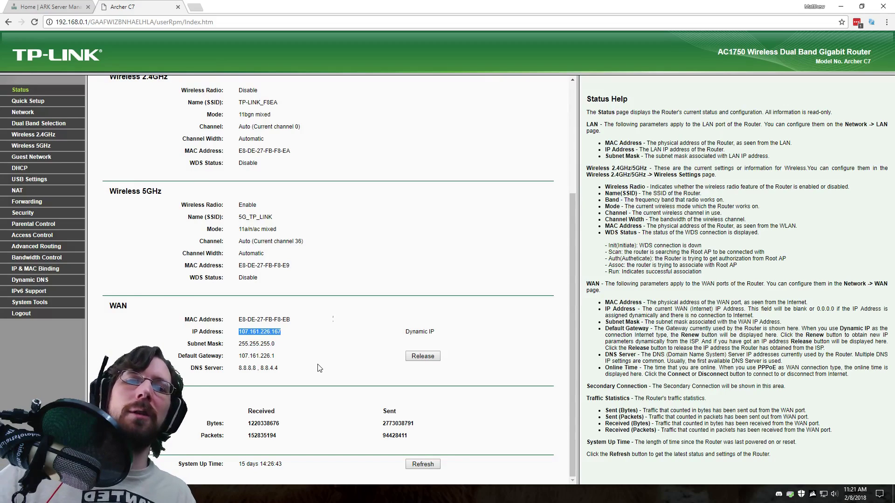
{"action": "scroll", "coordinate": [318, 368], "scroll_direction": "up", "scroll_amount": 4}
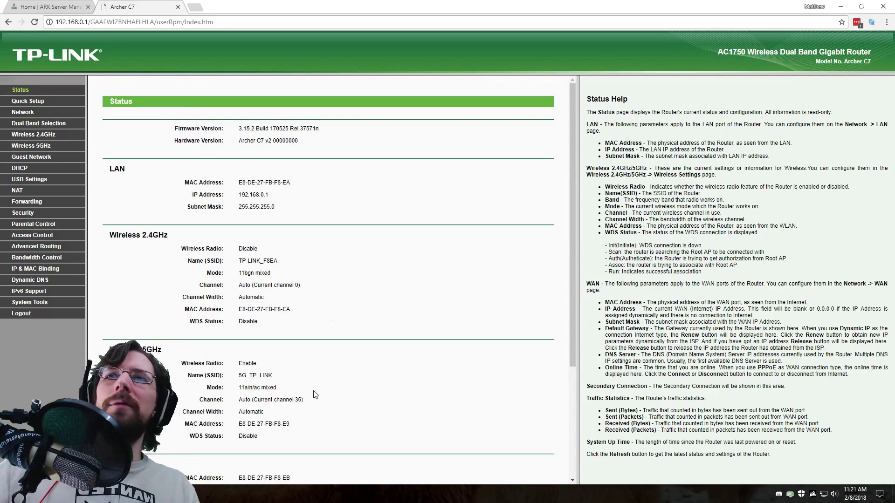
{"action": "scroll", "coordinate": [318, 368], "scroll_direction": "down", "scroll_amount": 4}
{"action": "double_click", "coordinate": [265, 331]}
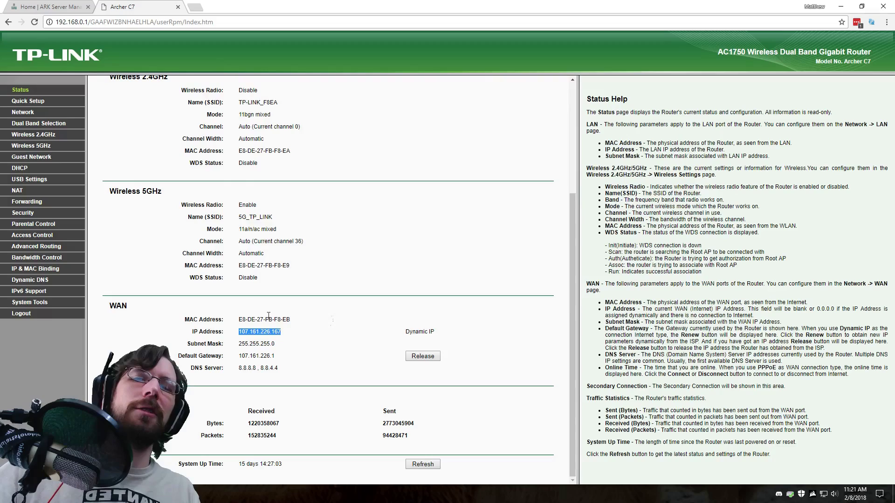
{"action": "scroll", "coordinate": [206, 329], "scroll_direction": "up", "scroll_amount": 7}
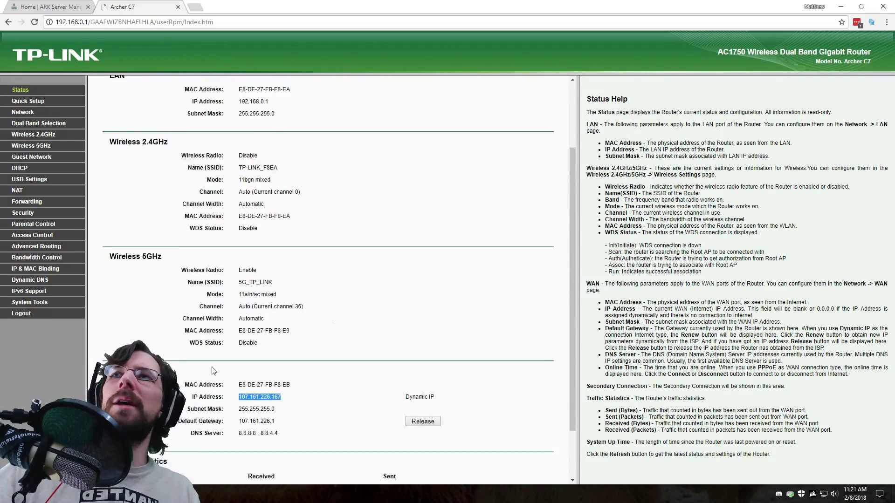
{"action": "scroll", "coordinate": [264, 328], "scroll_direction": "down", "scroll_amount": 4}
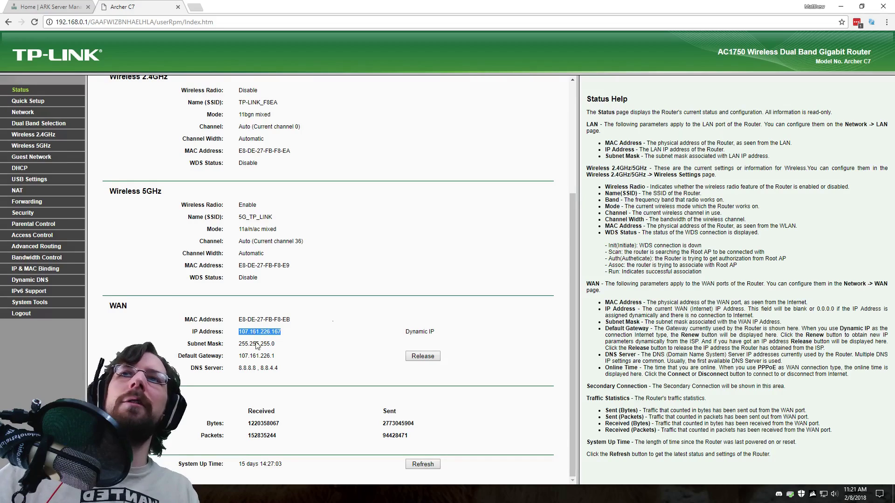
{"action": "scroll", "coordinate": [200, 344], "scroll_direction": "up", "scroll_amount": 2}
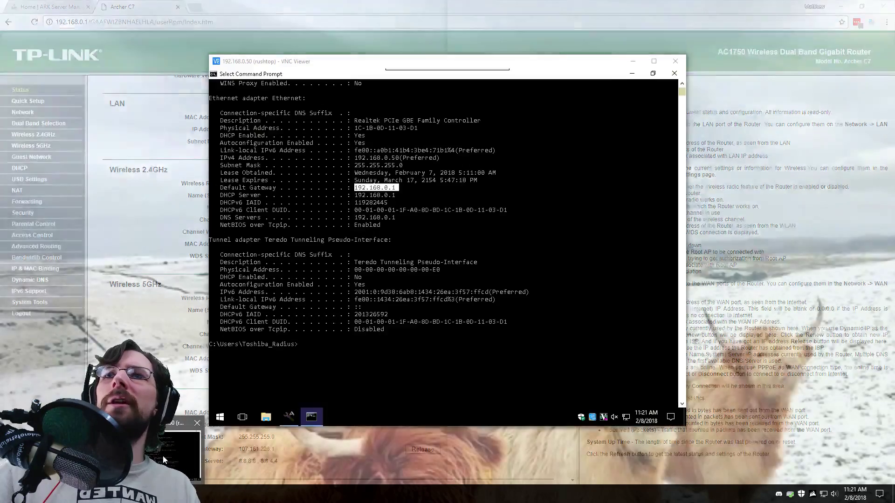
Close the remote Command Prompt, move to the Query Port field, and bring the router page forward.
{"action": "key", "text": "alt+F4"}
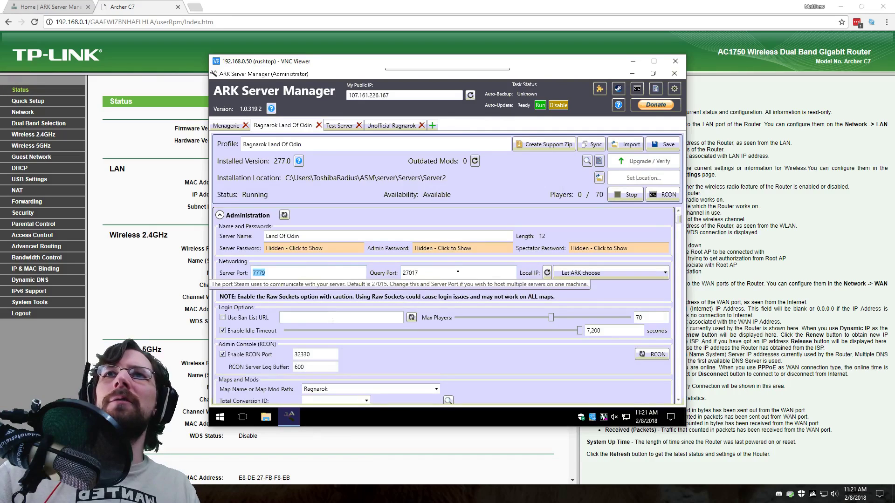
{"action": "key", "text": "Tab"}
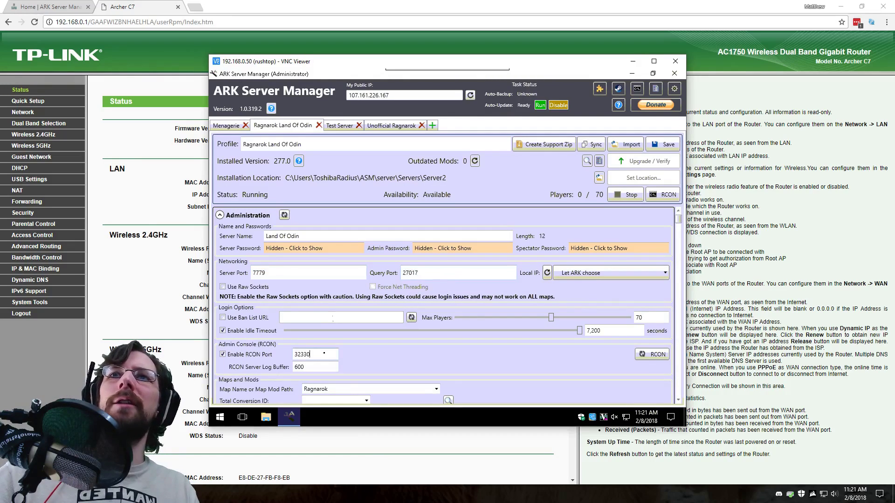
{"action": "left_click", "coordinate": [132, 263]}
Reload the Virtual Servers list and highlight the 7779-7780 and 27017 rules forwarding to 192.168.0.50.
{"action": "left_click", "coordinate": [23, 202]}
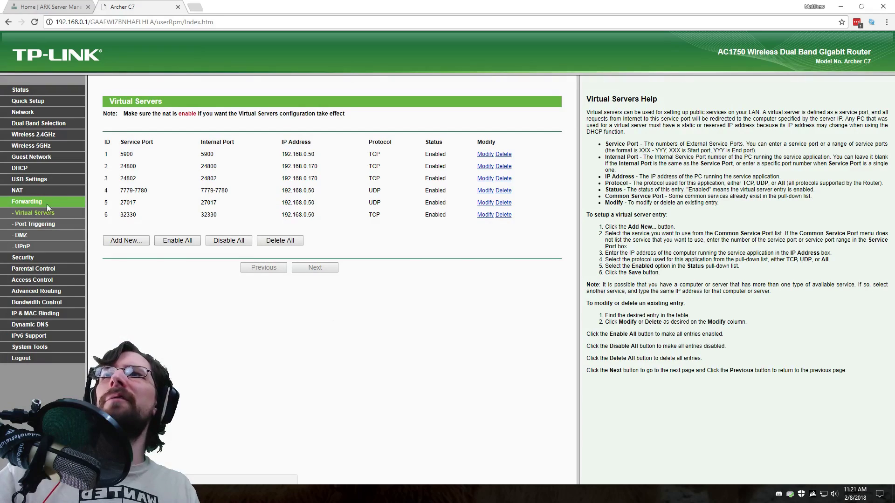
{"action": "left_click", "coordinate": [46, 214]}
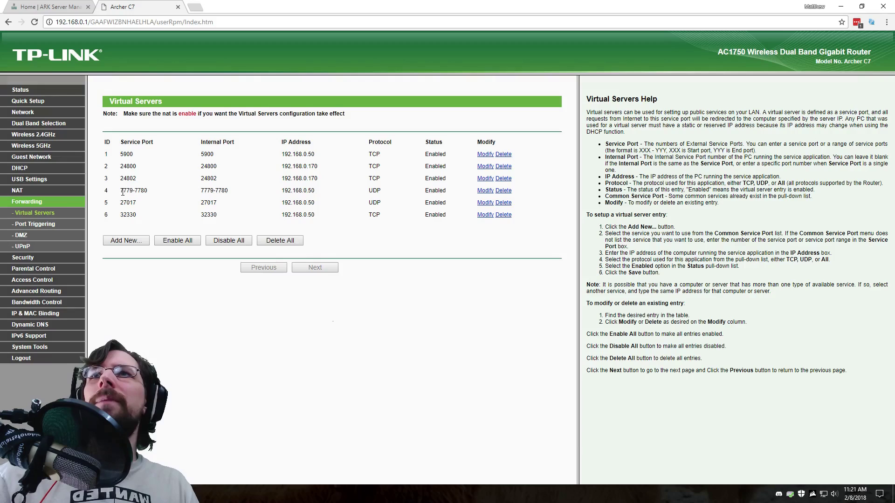
{"action": "left_click_drag", "start_coordinate": [121, 190], "coordinate": [339, 192]}
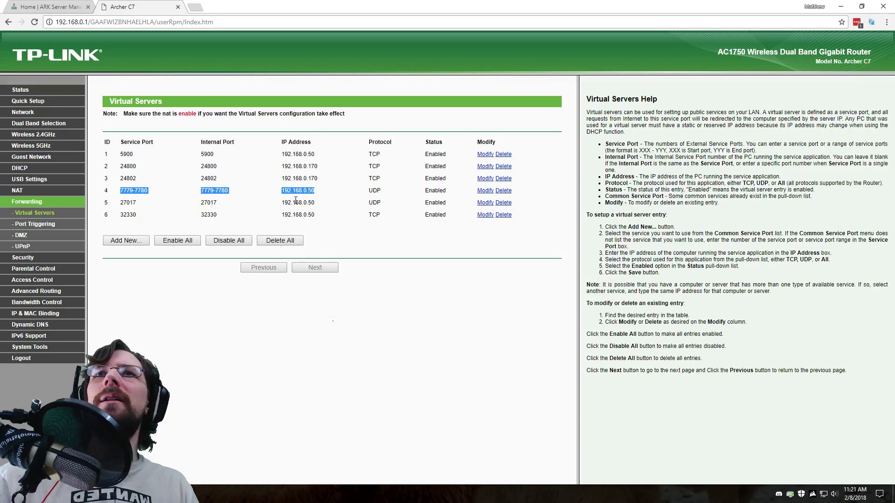
{"action": "left_click_drag", "start_coordinate": [279, 204], "coordinate": [319, 219]}
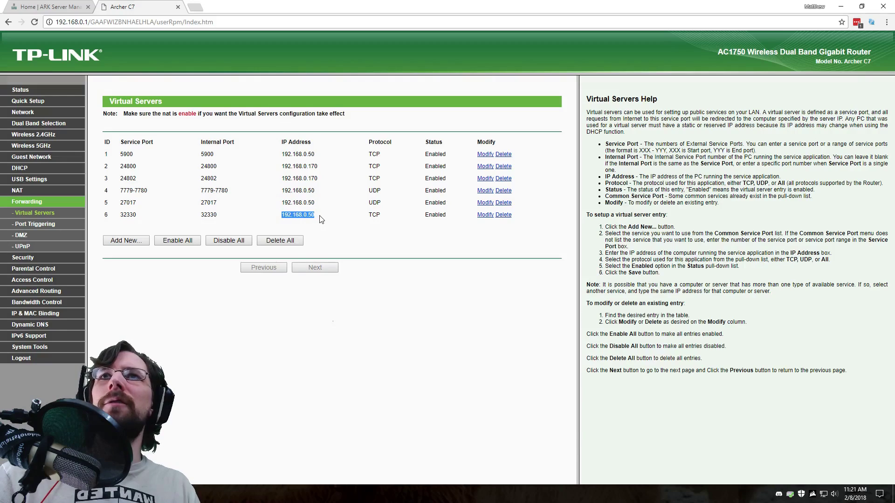
{"action": "left_click", "coordinate": [320, 219]}
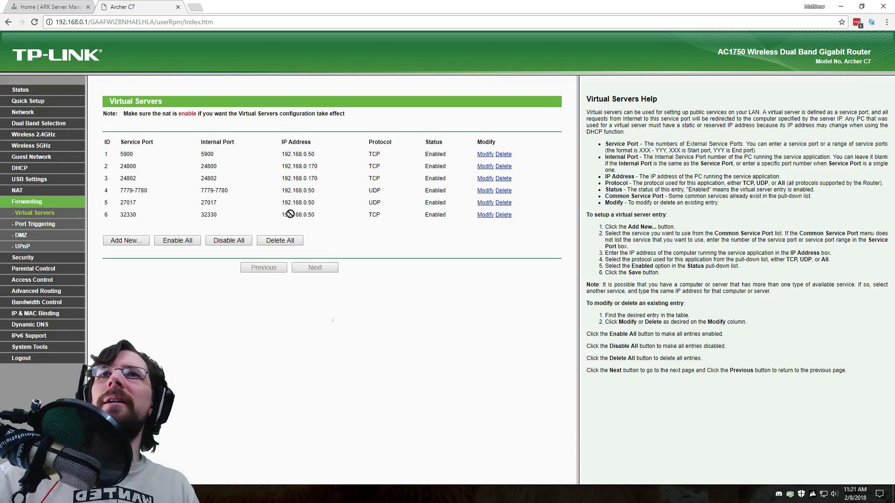
{"action": "left_click_drag", "start_coordinate": [283, 203], "coordinate": [315, 201]}
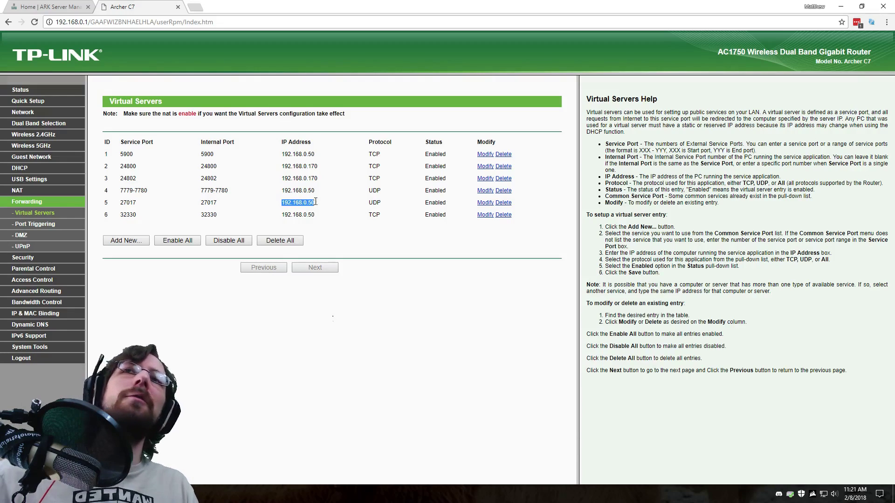
{"action": "left_click", "coordinate": [284, 192]}
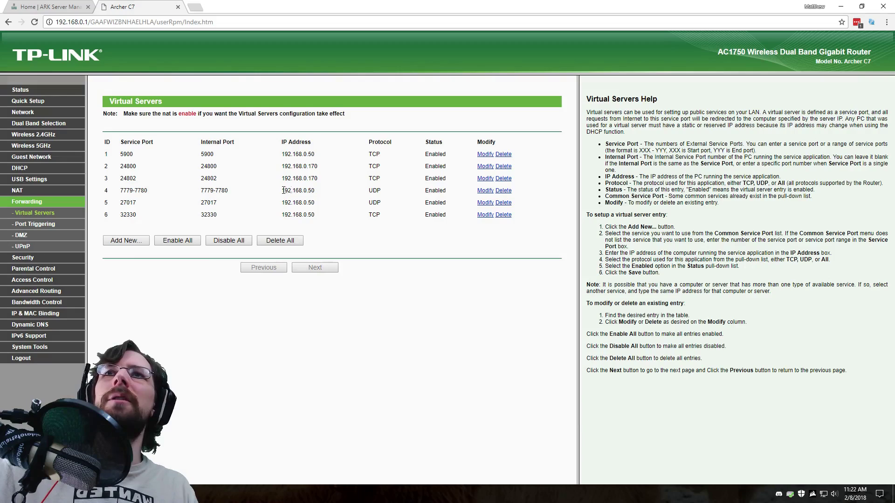
{"action": "left_click_drag", "start_coordinate": [282, 190], "coordinate": [335, 194]}
{"action": "left_click", "coordinate": [337, 195]}
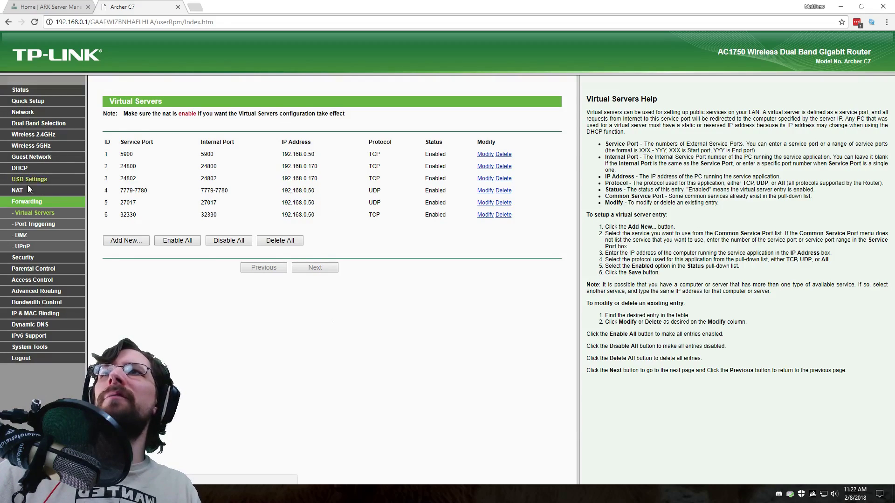
Find the server machine's entry in the DHCP Clients List.
{"action": "left_click", "coordinate": [41, 164]}
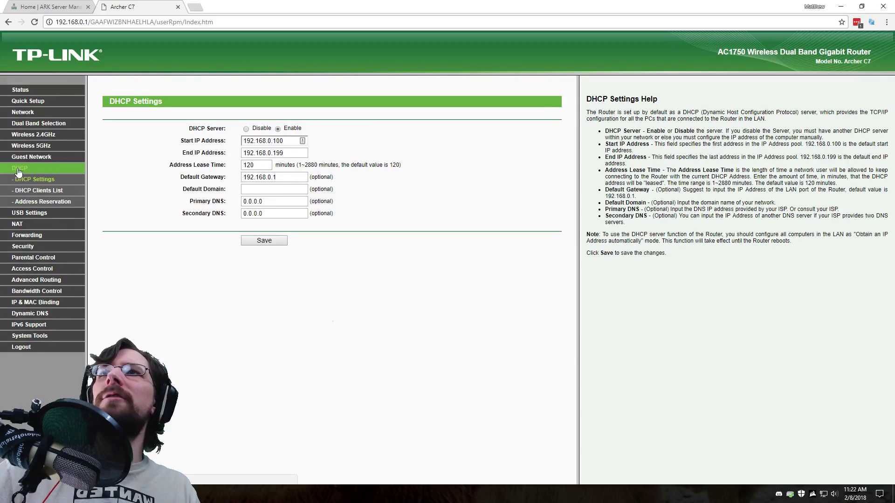
{"action": "left_click", "coordinate": [42, 204]}
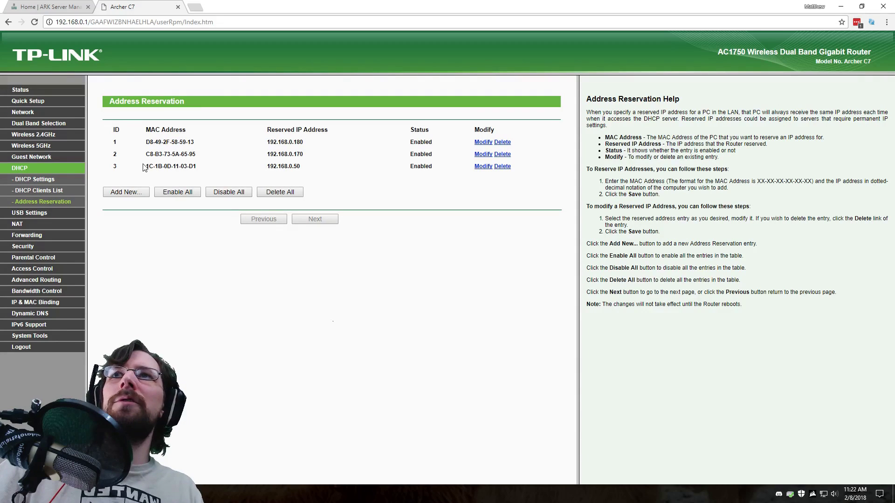
{"action": "left_click", "coordinate": [39, 190]}
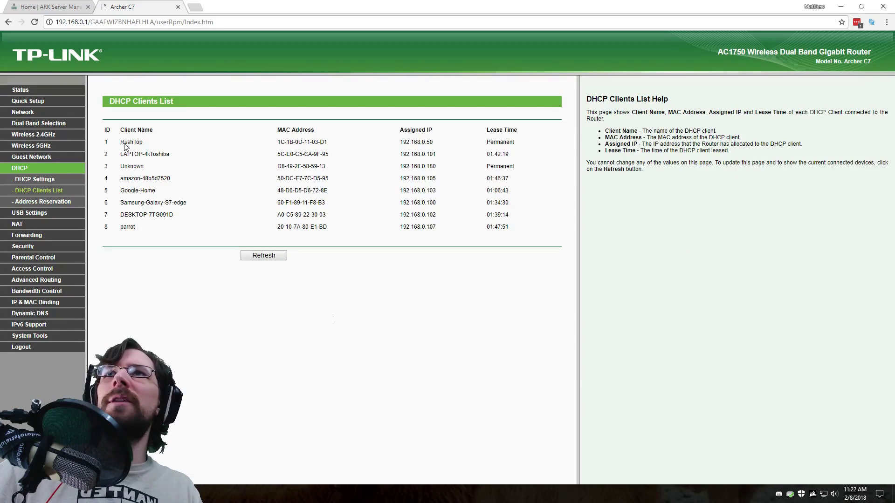
{"action": "left_click_drag", "start_coordinate": [120, 142], "coordinate": [452, 146]}
{"action": "left_click", "coordinate": [155, 149]}
{"action": "left_click", "coordinate": [116, 146]}
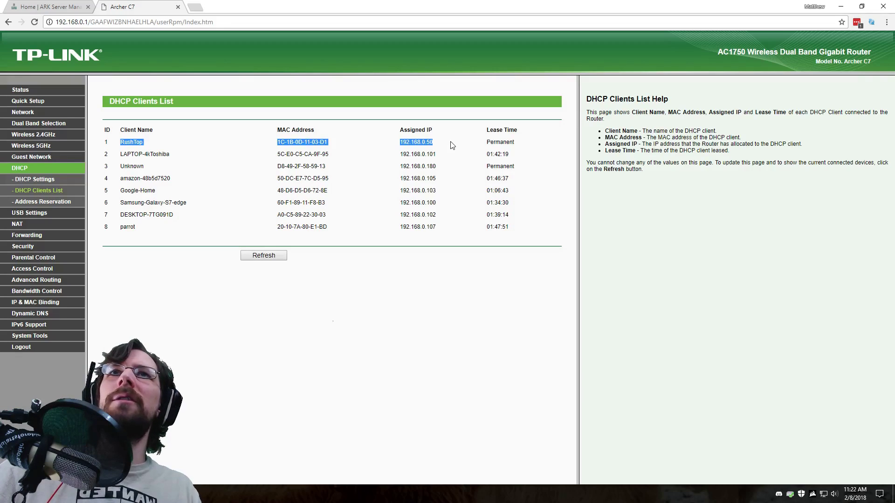
On Address Reservation, highlight the server's MAC and its reserved address 192.168.0.50.
{"action": "left_click", "coordinate": [57, 202]}
{"action": "triple_click", "coordinate": [166, 167]}
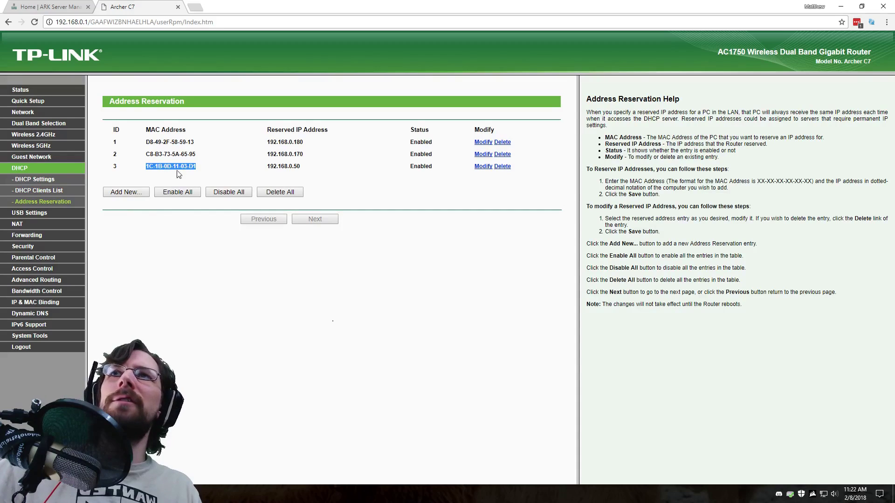
{"action": "double_click", "coordinate": [287, 167]}
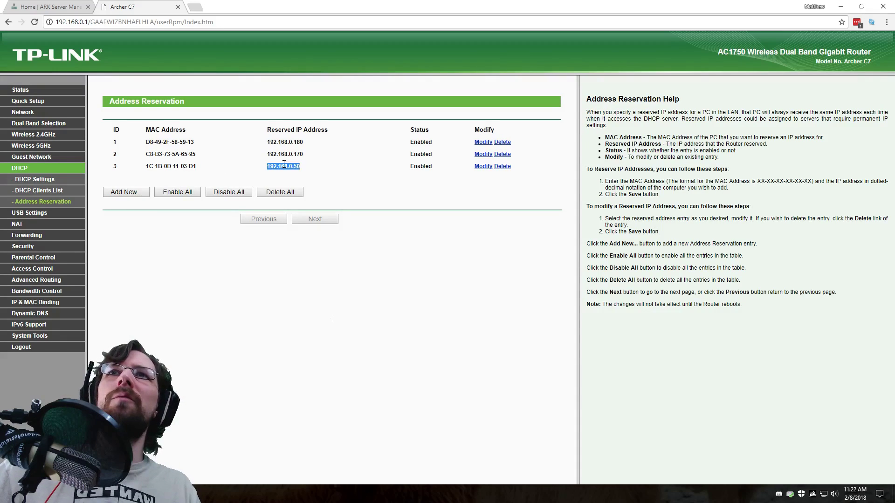
{"action": "left_click", "coordinate": [330, 174]}
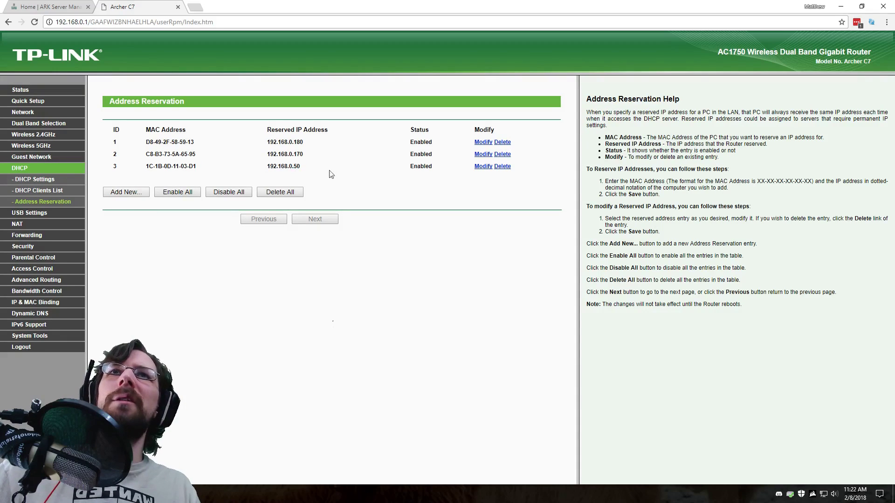
{"action": "triple_click", "coordinate": [175, 166]}
{"action": "double_click", "coordinate": [284, 166]}
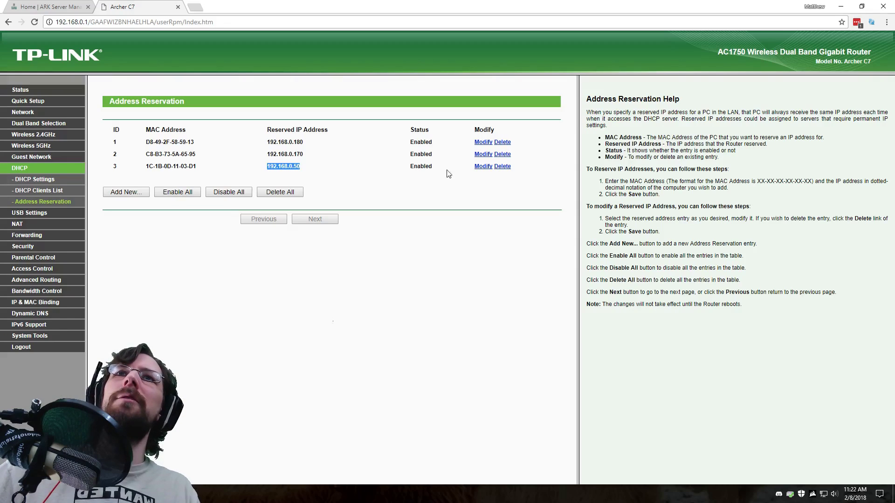
{"action": "left_click", "coordinate": [416, 166]}
{"action": "left_click_drag", "start_coordinate": [402, 216], "coordinate": [404, 207]}
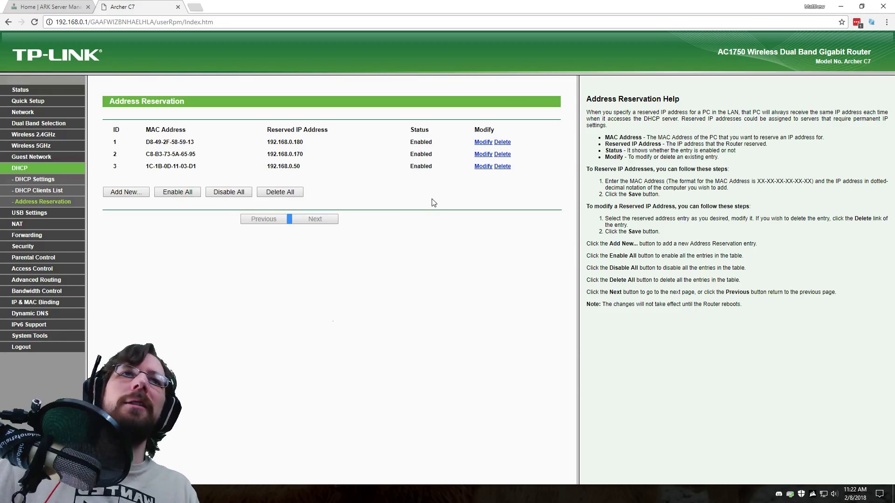
{"action": "left_click_drag", "start_coordinate": [266, 162], "coordinate": [292, 167]}
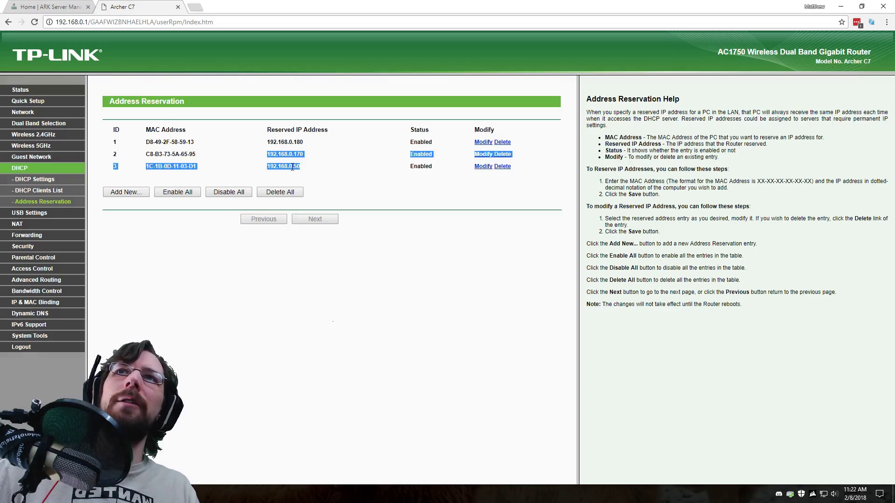
{"action": "left_click", "coordinate": [268, 163]}
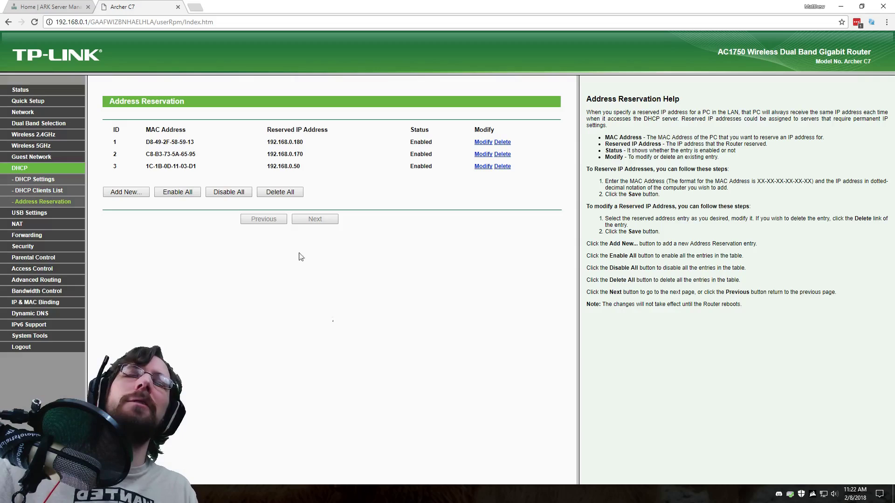
Compare the DHCP Clients List with the reservations, ending on Address Reservation.
{"action": "left_click", "coordinate": [60, 190]}
{"action": "left_click", "coordinate": [59, 202]}
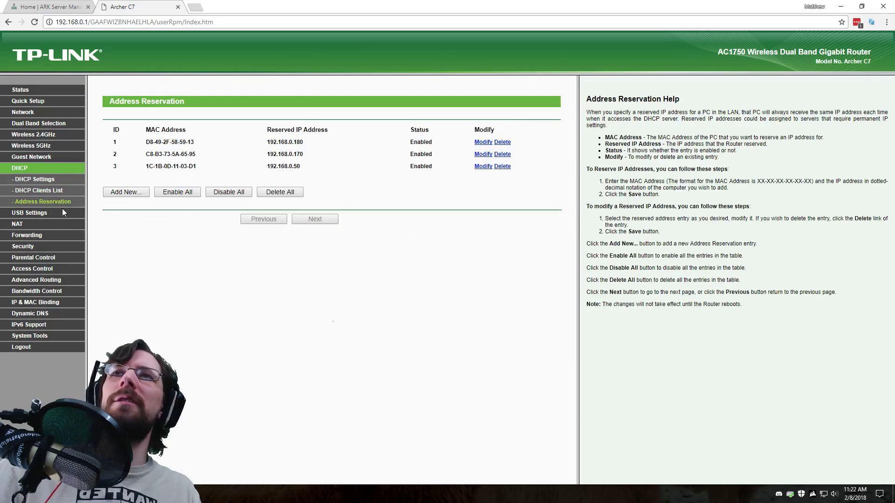
{"action": "left_click", "coordinate": [43, 191]}
{"action": "left_click", "coordinate": [45, 202]}
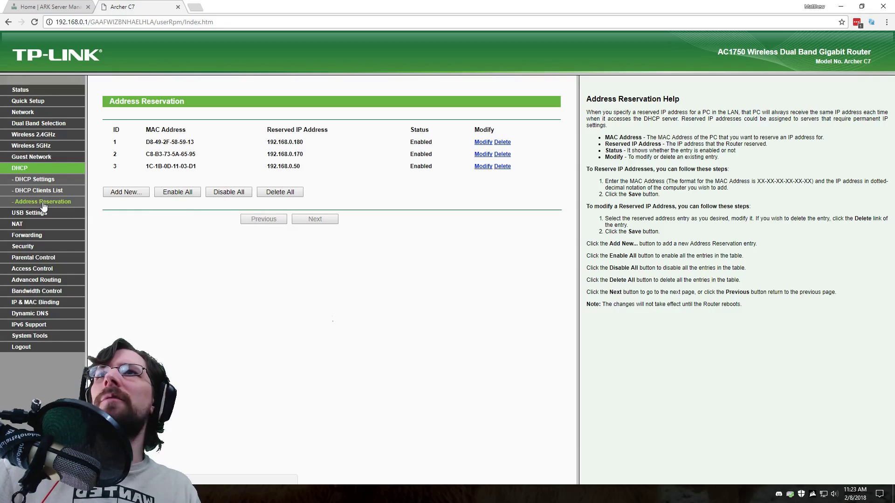
Go back to Virtual Servers and point out the 27017 and 32330 rules.
{"action": "left_click", "coordinate": [26, 233]}
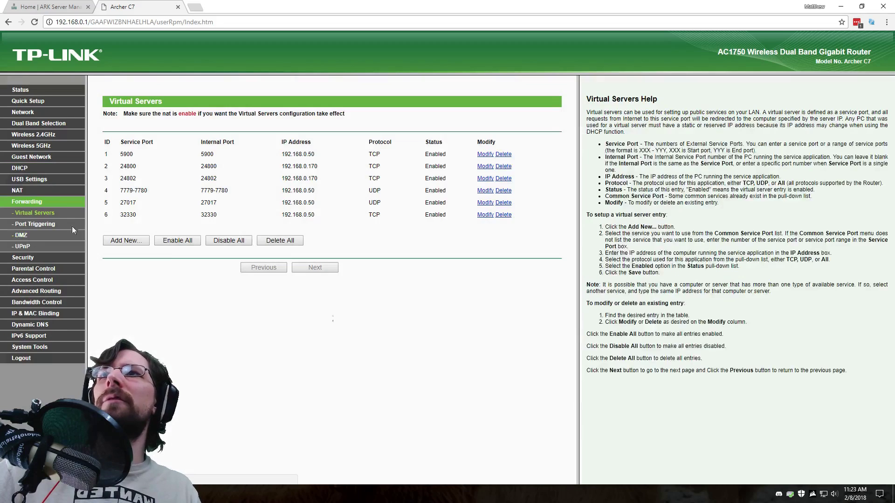
{"action": "left_click_drag", "start_coordinate": [231, 214], "coordinate": [227, 191]}
{"action": "left_click", "coordinate": [129, 193]}
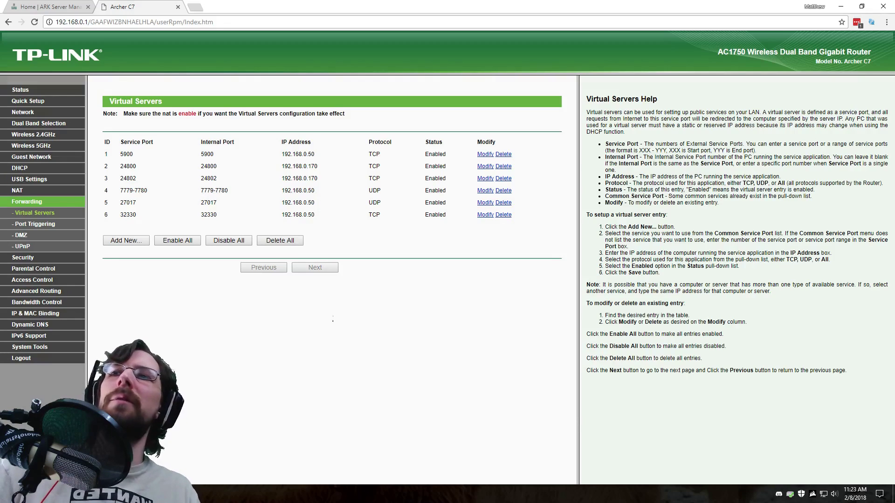
Test the Land Of Odin RCON console connects, close it, and return to the router page.
{"action": "key", "text": "alt+Tab"}
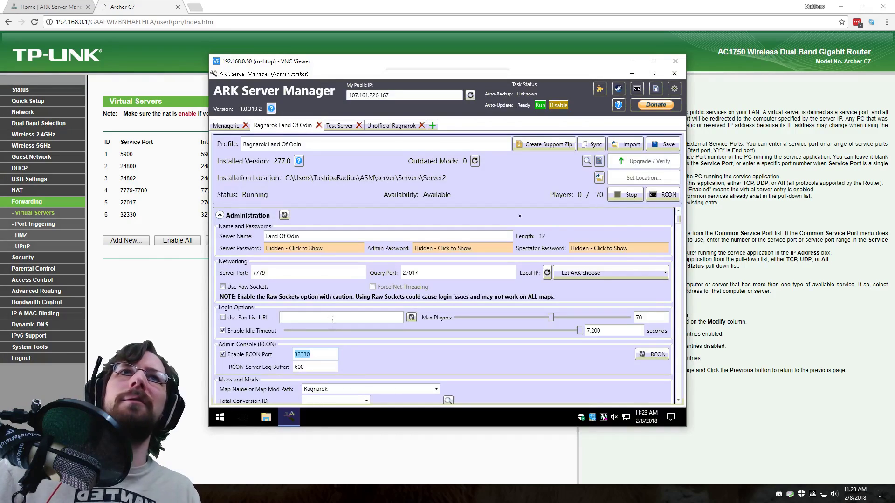
{"action": "left_click", "coordinate": [668, 195]}
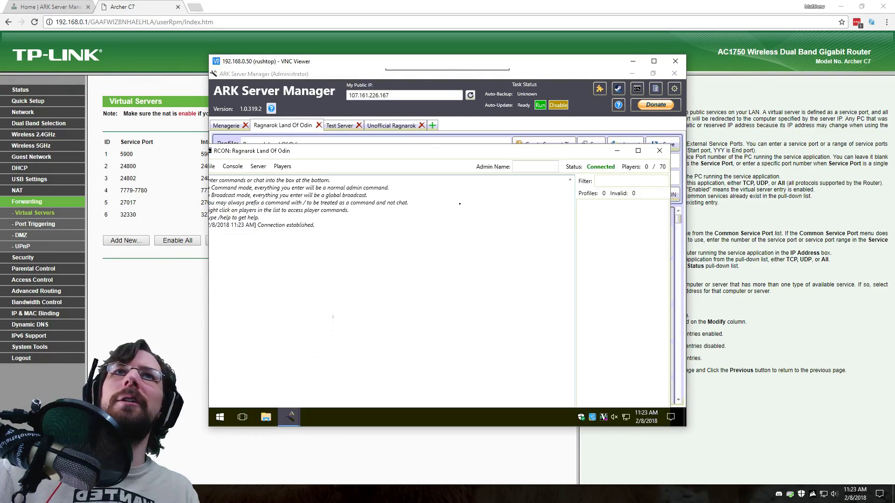
{"action": "left_click", "coordinate": [658, 151]}
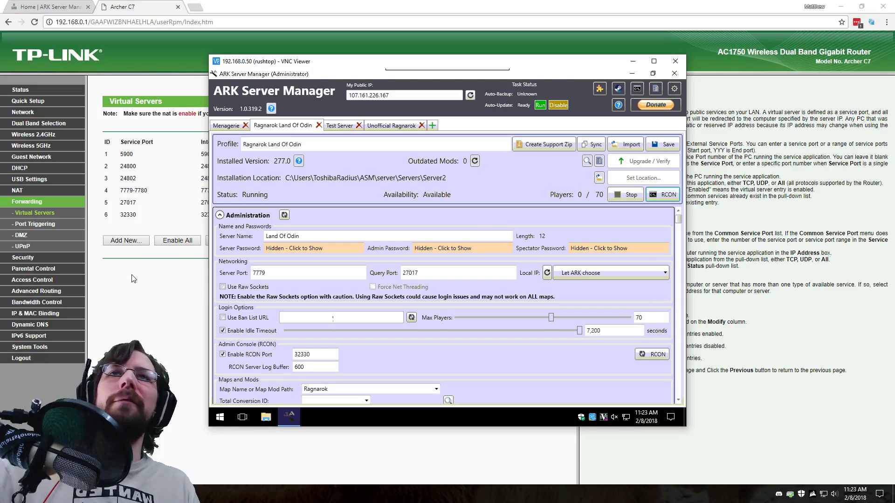
{"action": "left_click", "coordinate": [138, 287]}
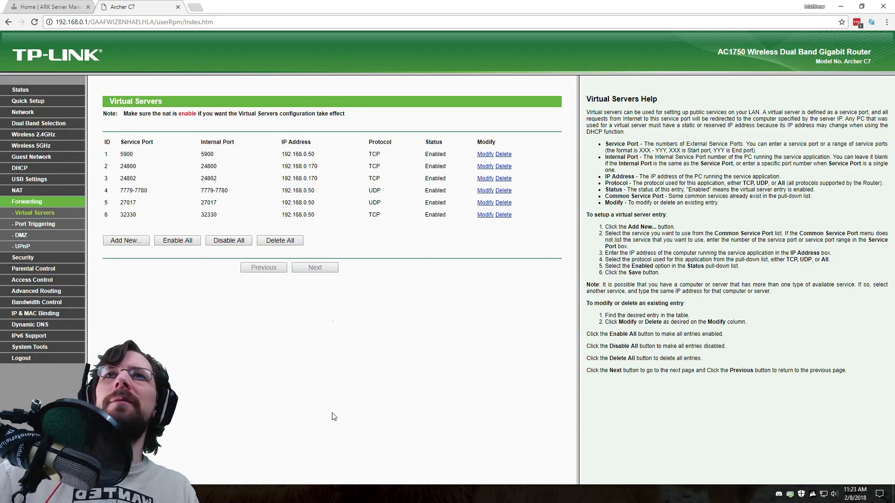
{"action": "left_click", "coordinate": [203, 455]}
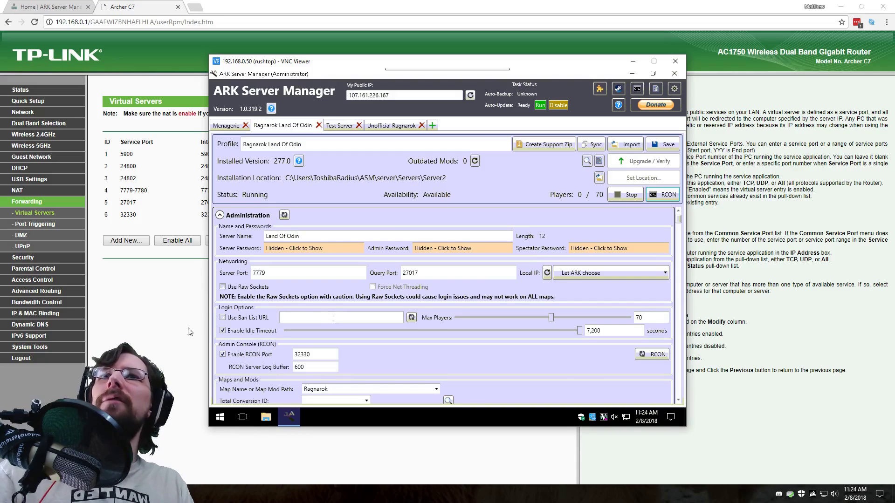
Bring Chrome's Virtual Servers page in front of the remote manager window.
{"action": "left_click", "coordinate": [190, 331]}
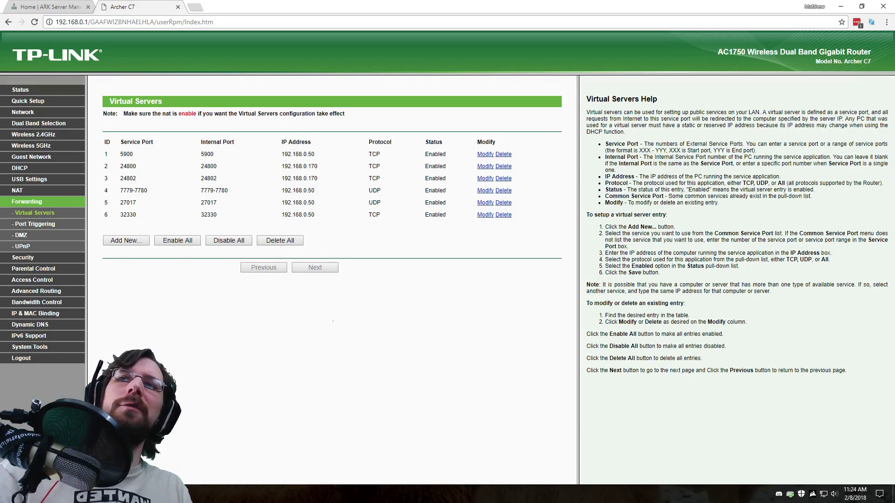
Bring the VNC Viewer's remote ARK Server Manager back over the router page.
{"action": "left_click", "coordinate": [187, 449]}
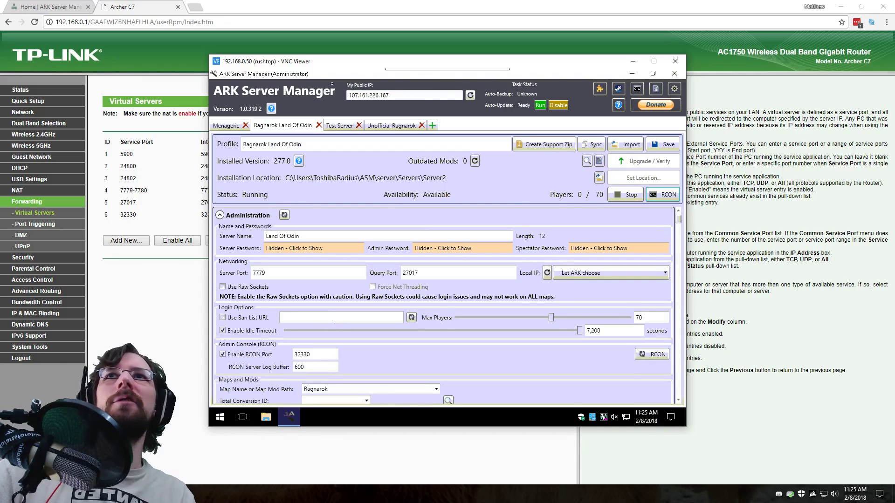
{"action": "scroll", "coordinate": [332, 321], "scroll_direction": "down", "scroll_amount": 3}
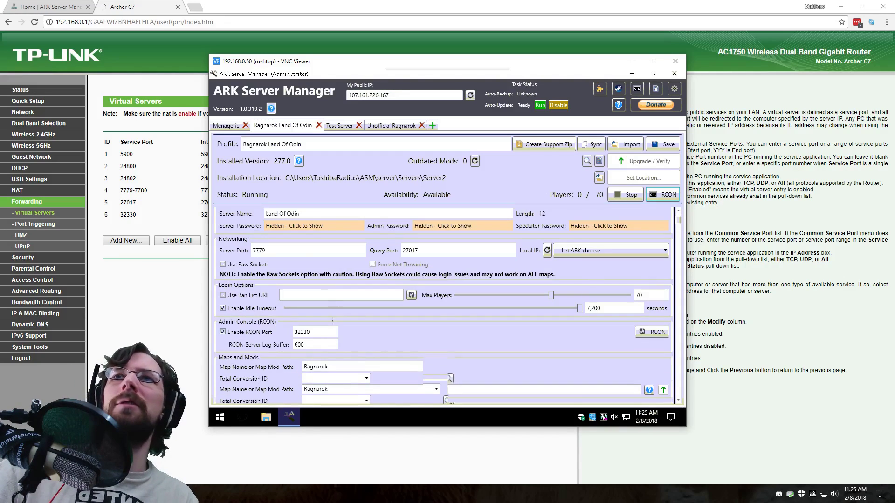
{"action": "scroll", "coordinate": [248, 368], "scroll_direction": "down", "scroll_amount": 4}
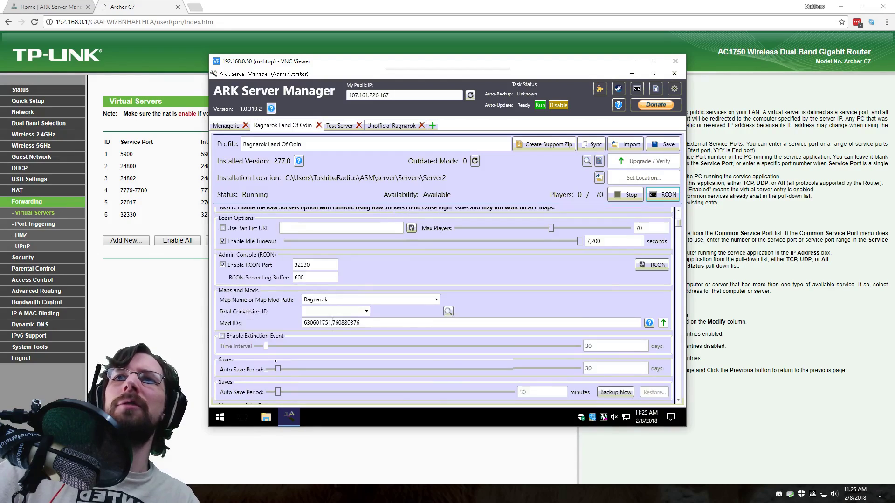
{"action": "scroll", "coordinate": [332, 322], "scroll_direction": "up", "scroll_amount": 2}
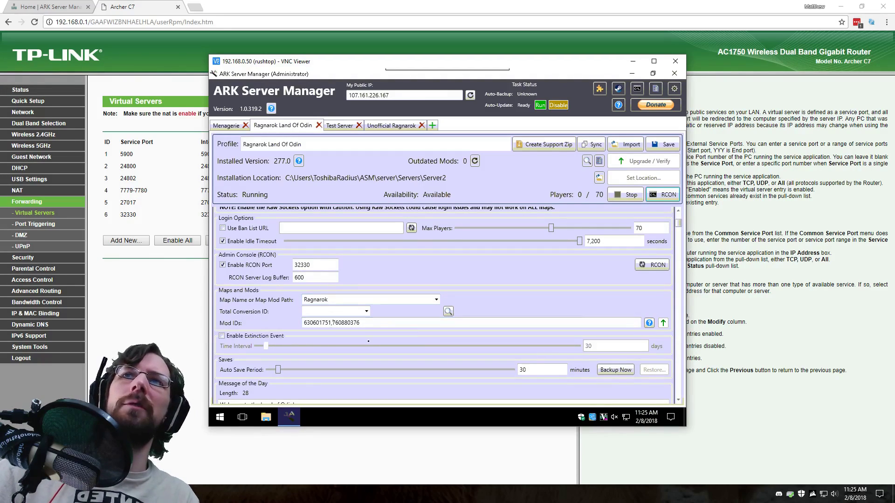
{"action": "scroll", "coordinate": [332, 317], "scroll_direction": "down", "scroll_amount": 3}
{"action": "scroll", "coordinate": [332, 319], "scroll_direction": "down", "scroll_amount": 2}
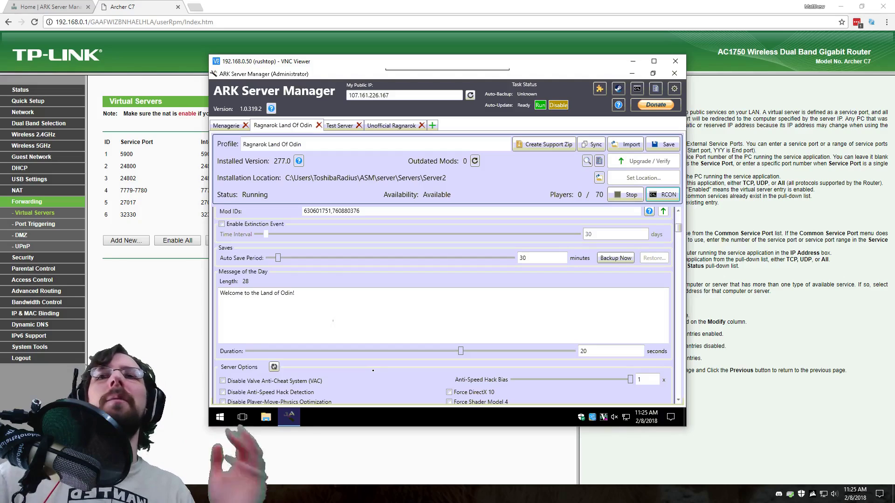
{"action": "scroll", "coordinate": [333, 320], "scroll_direction": "up", "scroll_amount": 4}
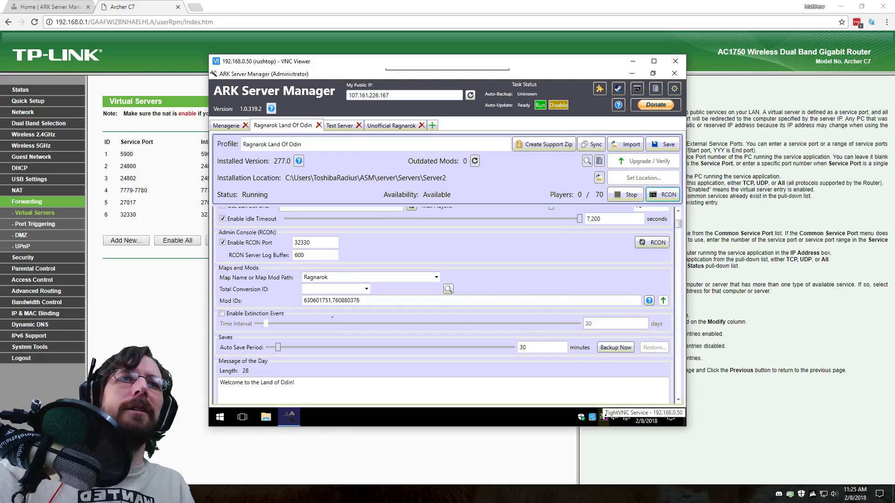
{"action": "double_click", "coordinate": [603, 416]}
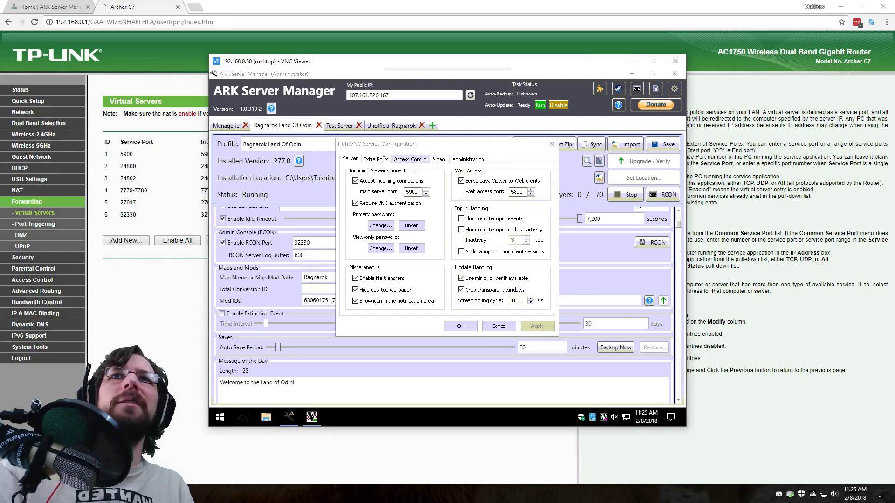
{"action": "left_click", "coordinate": [376, 159]}
{"action": "left_click", "coordinate": [410, 160]}
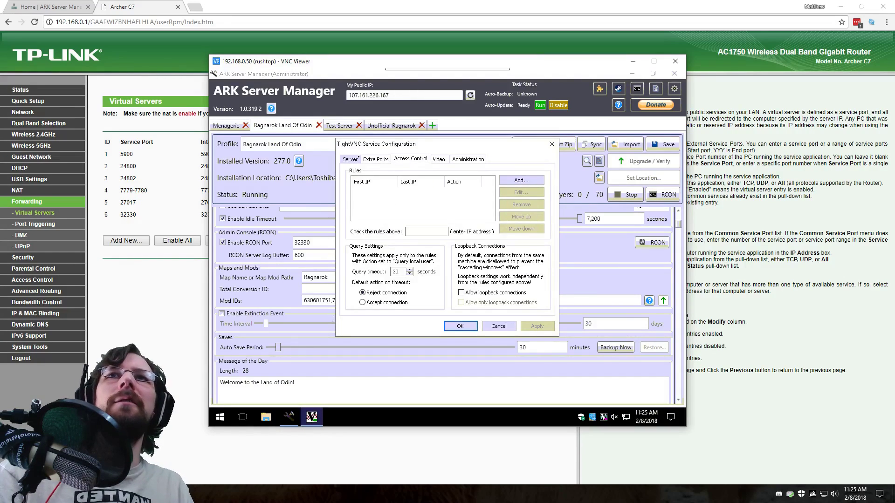
{"action": "left_click", "coordinate": [376, 160]}
{"action": "left_click", "coordinate": [350, 160]}
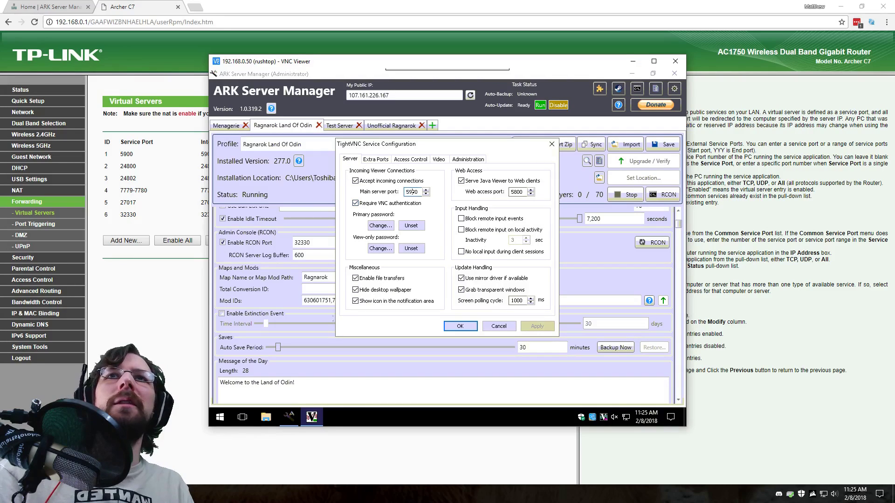
{"action": "double_click", "coordinate": [411, 192]}
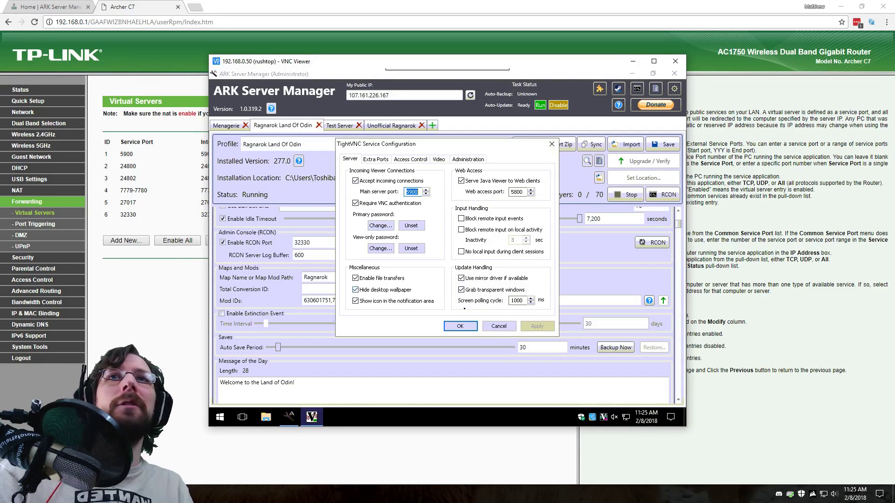
{"action": "left_click", "coordinate": [499, 326]}
Show the Archer C7 Status page and highlight the router's WAN IP address.
{"action": "left_click", "coordinate": [177, 318]}
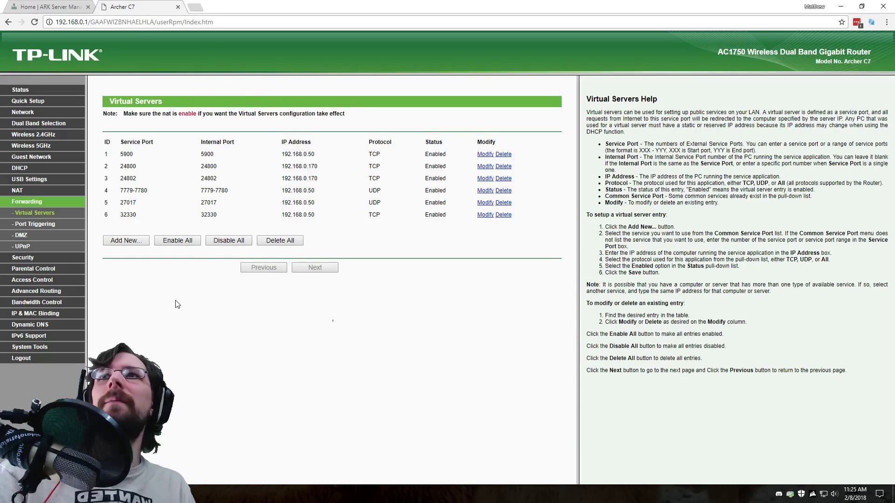
{"action": "left_click", "coordinate": [17, 93]}
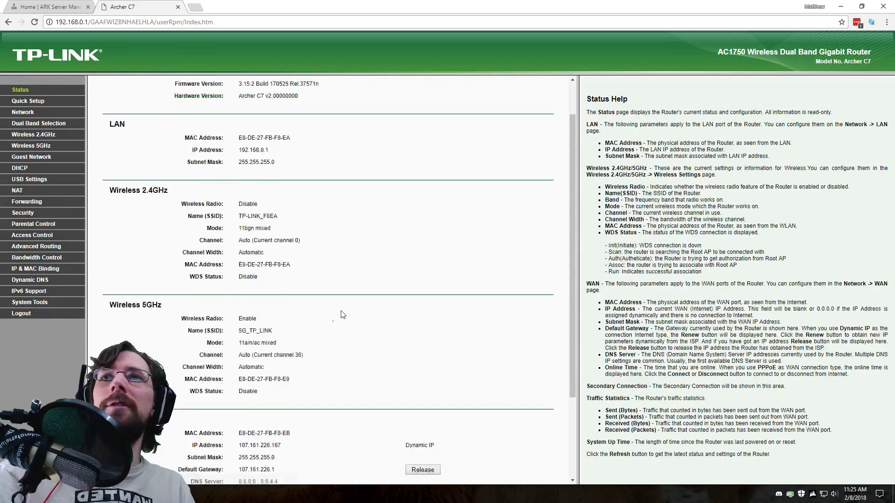
{"action": "scroll", "coordinate": [294, 312], "scroll_direction": "down", "scroll_amount": 3}
{"action": "left_click_drag", "start_coordinate": [240, 332], "coordinate": [278, 332]}
{"action": "left_click", "coordinate": [259, 329]}
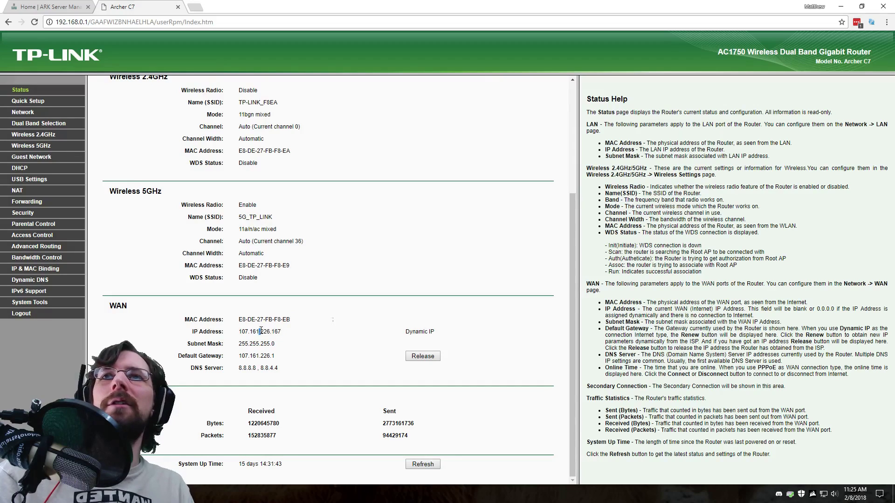
{"action": "double_click", "coordinate": [262, 332]}
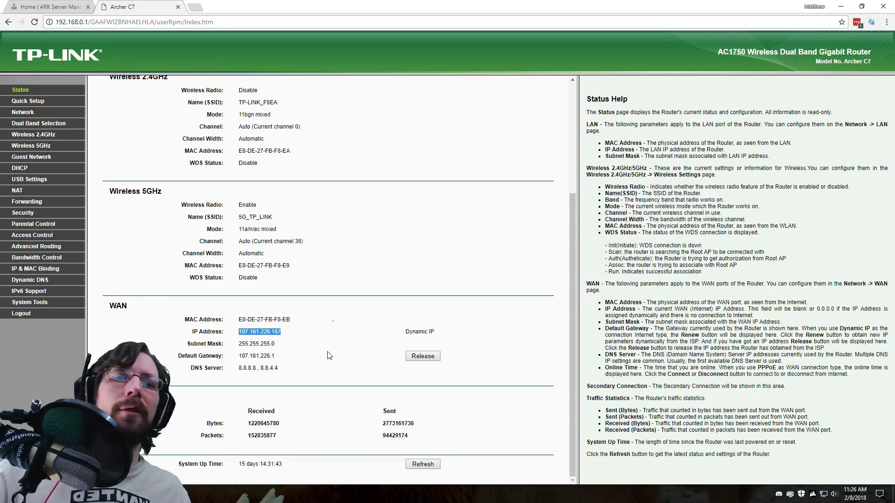
{"action": "scroll", "coordinate": [329, 356], "scroll_direction": "up", "scroll_amount": 4}
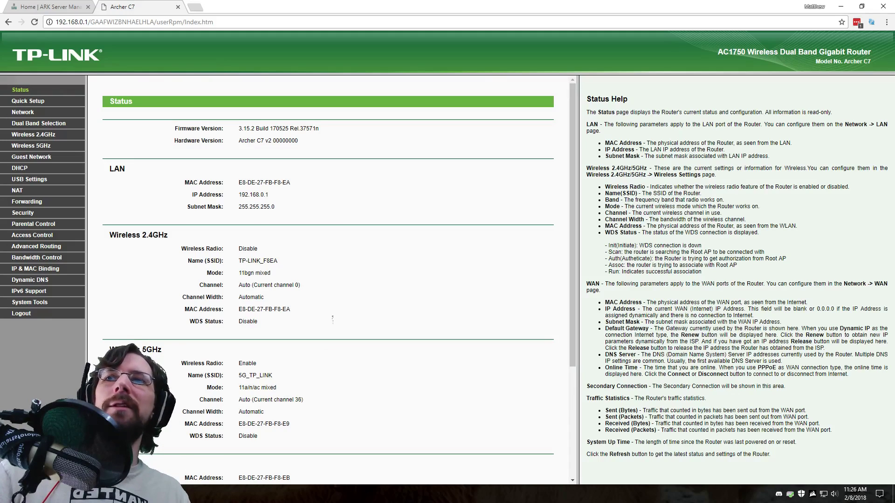
{"action": "mouse_move", "coordinate": [156, 494]}
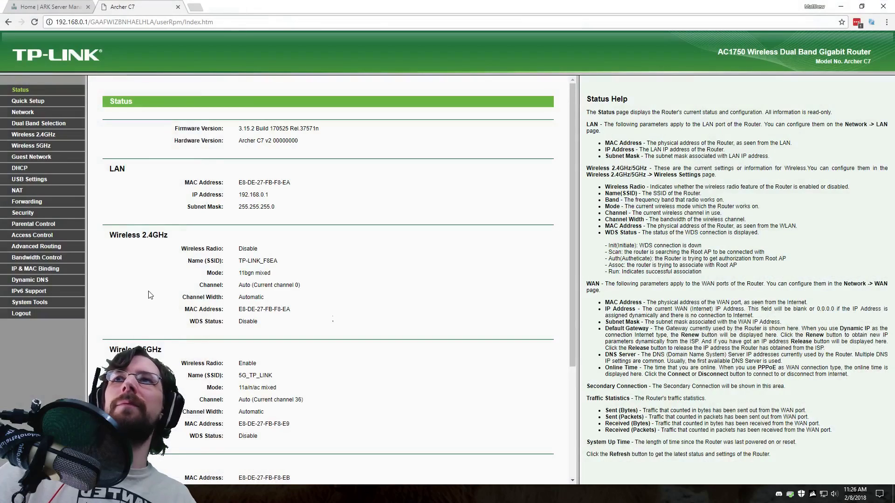
Note port 5900 in Virtual Servers and check the remote TightVNC service settings without changes.
{"action": "left_click", "coordinate": [83, 202]}
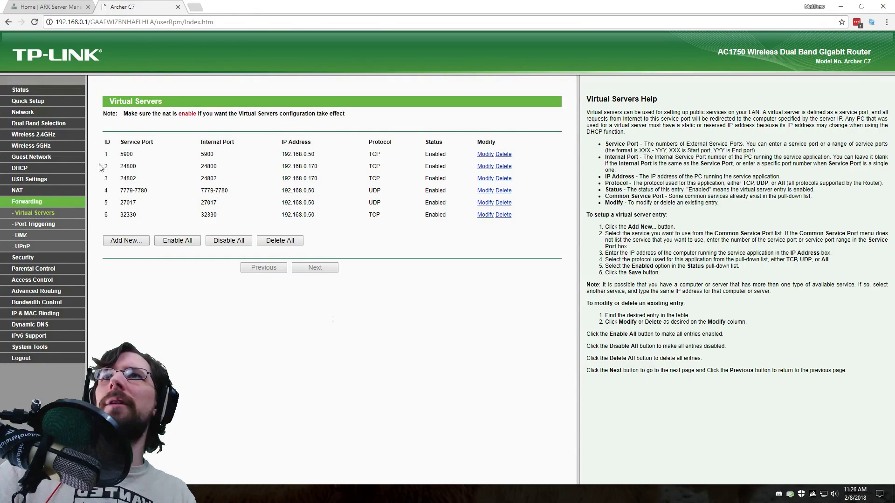
{"action": "double_click", "coordinate": [126, 154]}
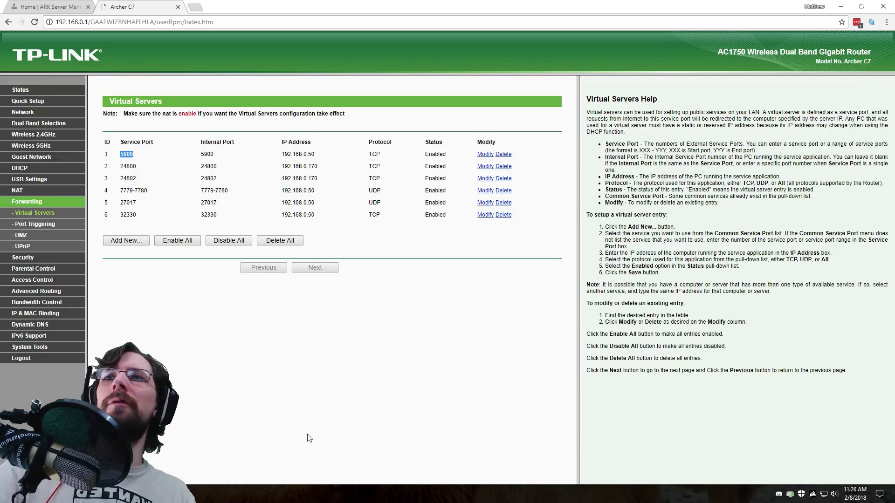
{"action": "left_click", "coordinate": [205, 494]}
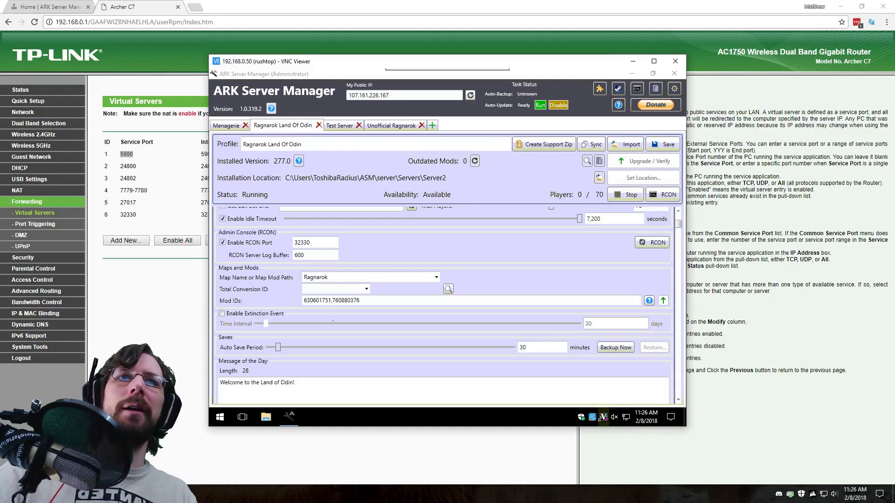
{"action": "double_click", "coordinate": [603, 416]}
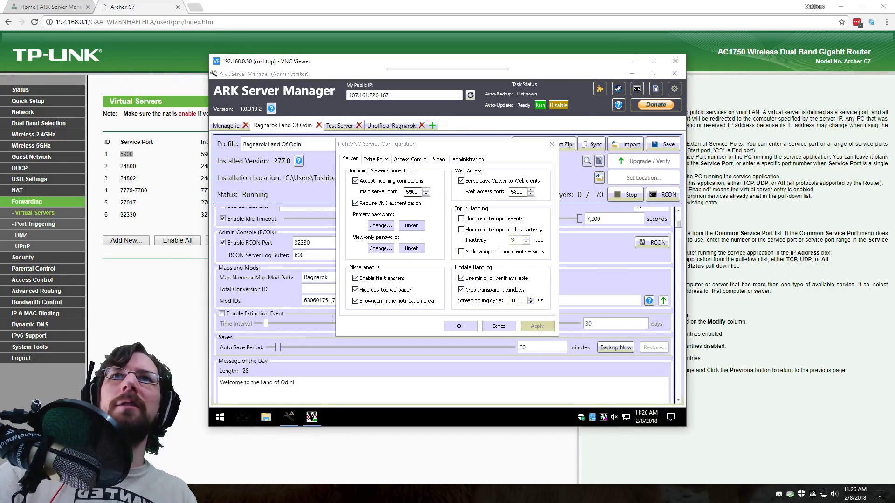
{"action": "left_click", "coordinate": [499, 326]}
Point out row 1's ports 5900, target 192.168.0.50 and TCP protocol.
{"action": "left_click", "coordinate": [139, 160]}
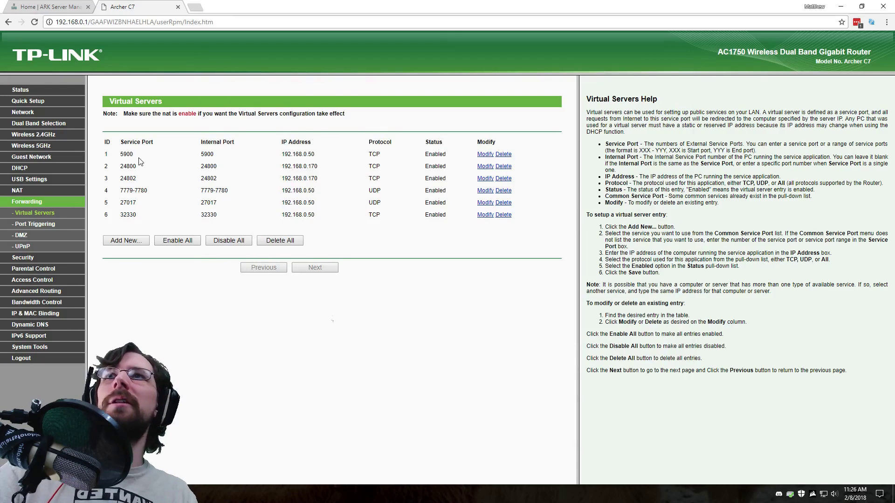
{"action": "double_click", "coordinate": [127, 154]}
{"action": "double_click", "coordinate": [207, 155]}
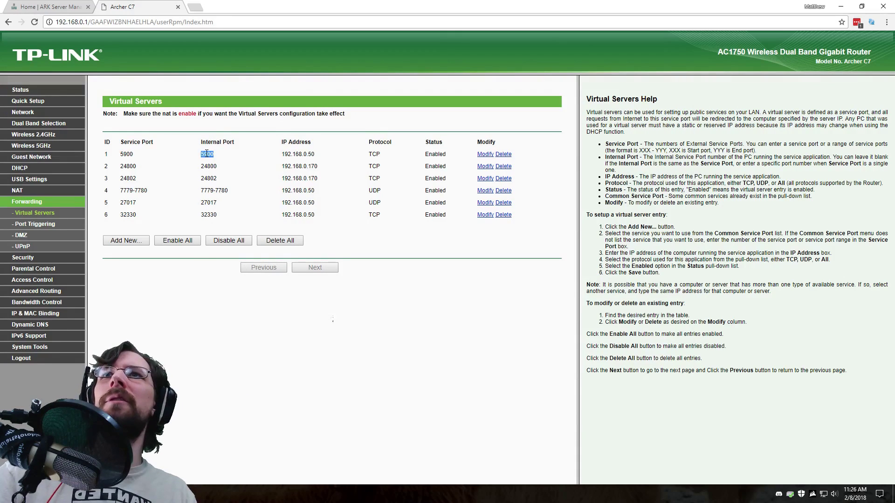
{"action": "left_click", "coordinate": [154, 152]}
{"action": "double_click", "coordinate": [126, 154]}
{"action": "double_click", "coordinate": [207, 154]}
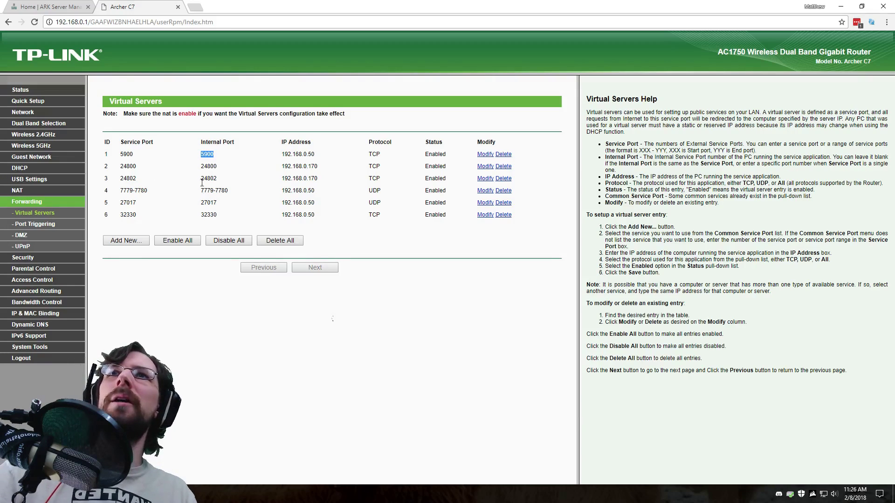
{"action": "double_click", "coordinate": [299, 153]}
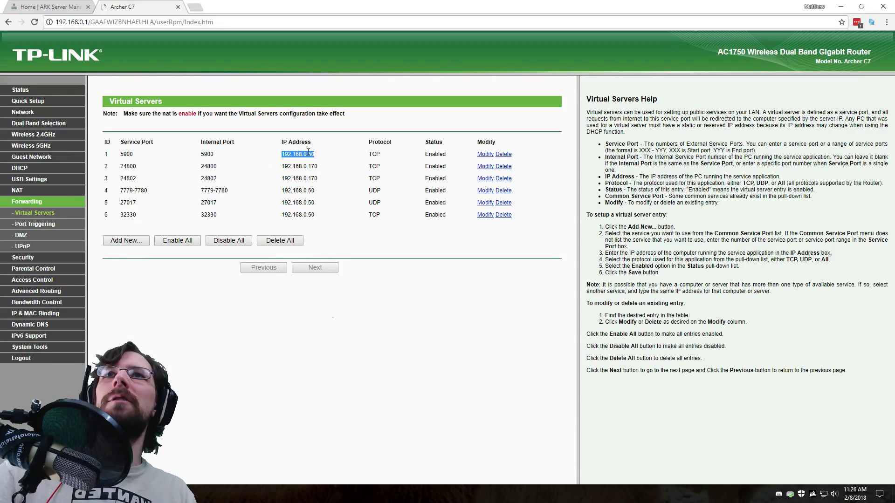
{"action": "double_click", "coordinate": [374, 153]}
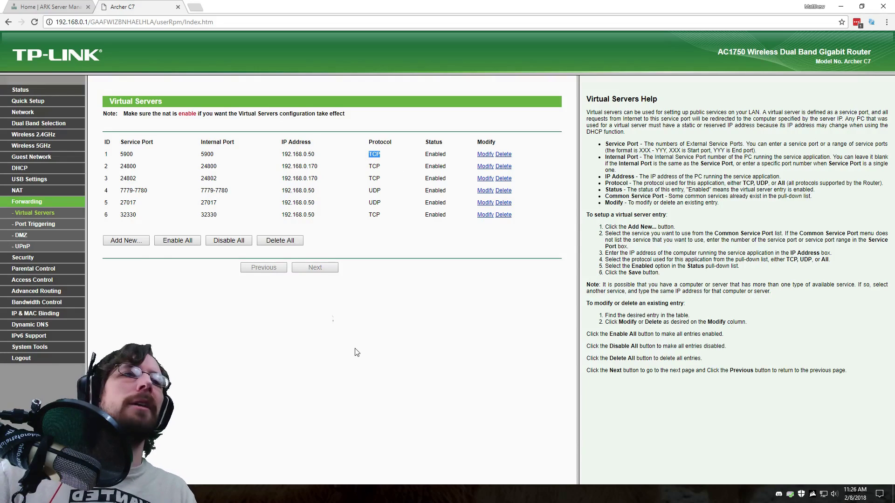
{"action": "left_click", "coordinate": [362, 357]}
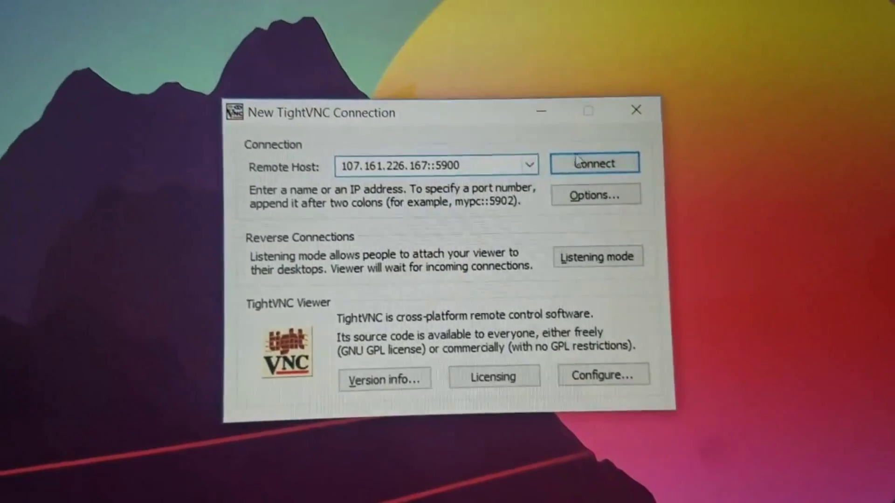
{"action": "left_click", "coordinate": [612, 175]}
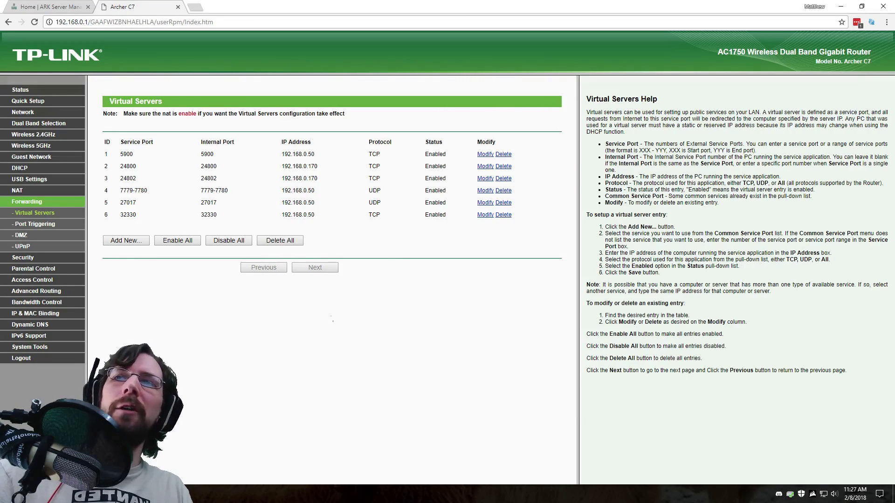
Switch to the ARK Server Manager forum tab and maximize the Chrome window.
{"action": "left_click", "coordinate": [72, 6]}
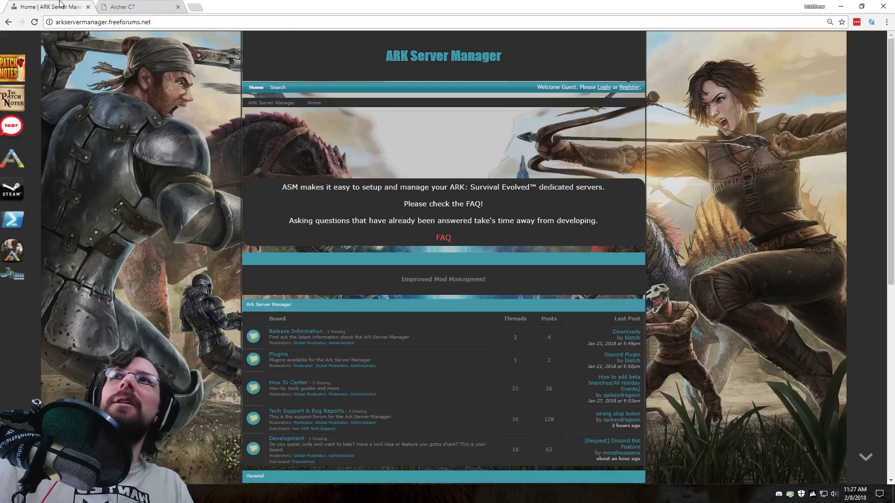
{"action": "double_click", "coordinate": [497, 5]}
{"action": "left_click", "coordinate": [606, 17]}
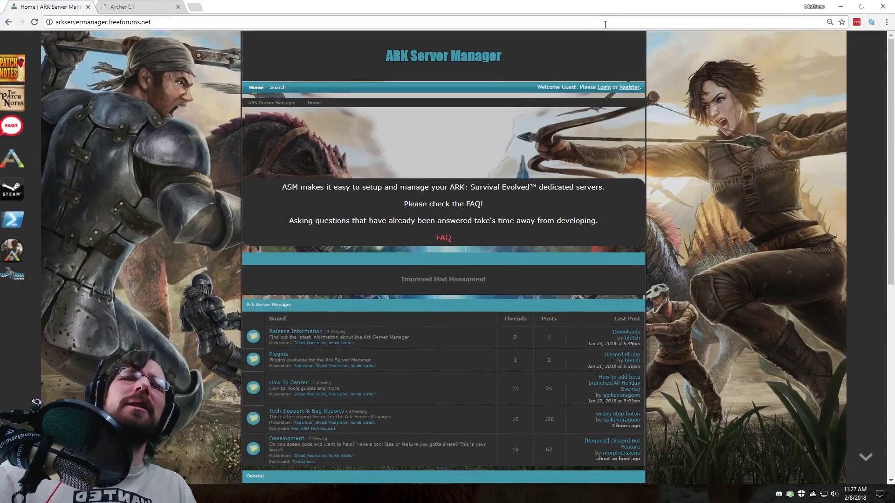